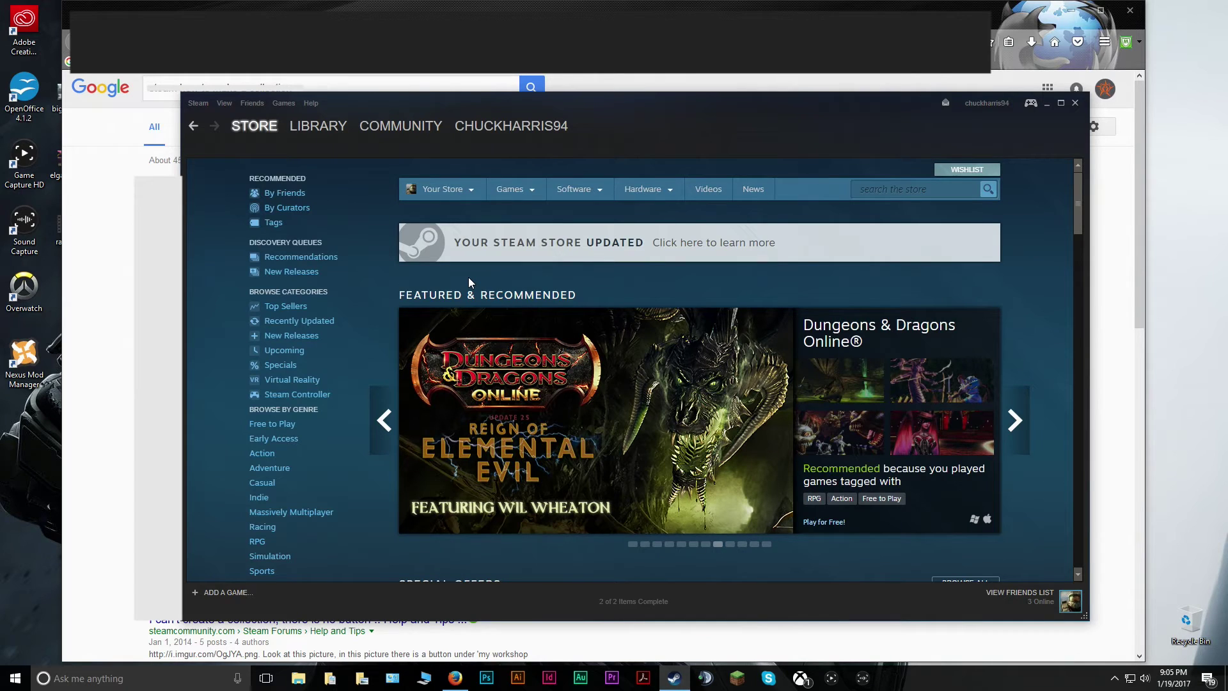
Go to the Steam Workshop, search for "garr" and open the Garry's Mod workshop.
{"action": "mouse_move", "coordinate": [392, 121]}
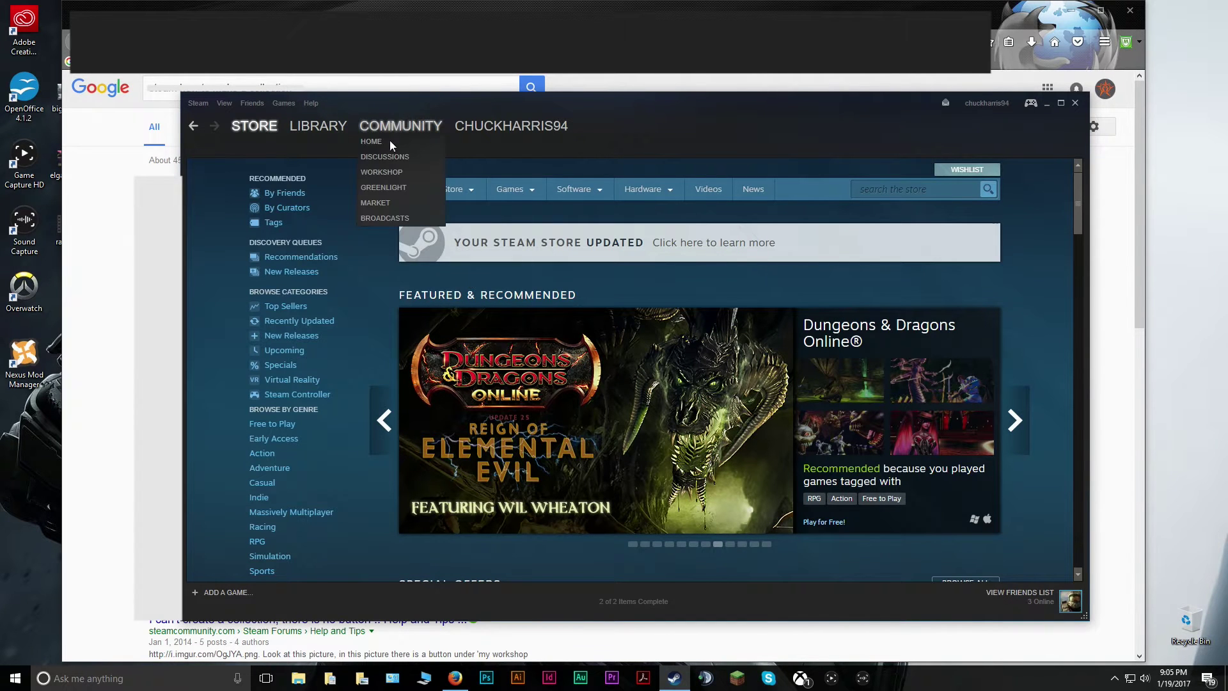
{"action": "left_click", "coordinate": [387, 171]}
{"action": "scroll", "coordinate": [975, 275], "scroll_direction": "down", "scroll_amount": 4}
{"action": "scroll", "coordinate": [976, 276], "scroll_direction": "up", "scroll_amount": 4}
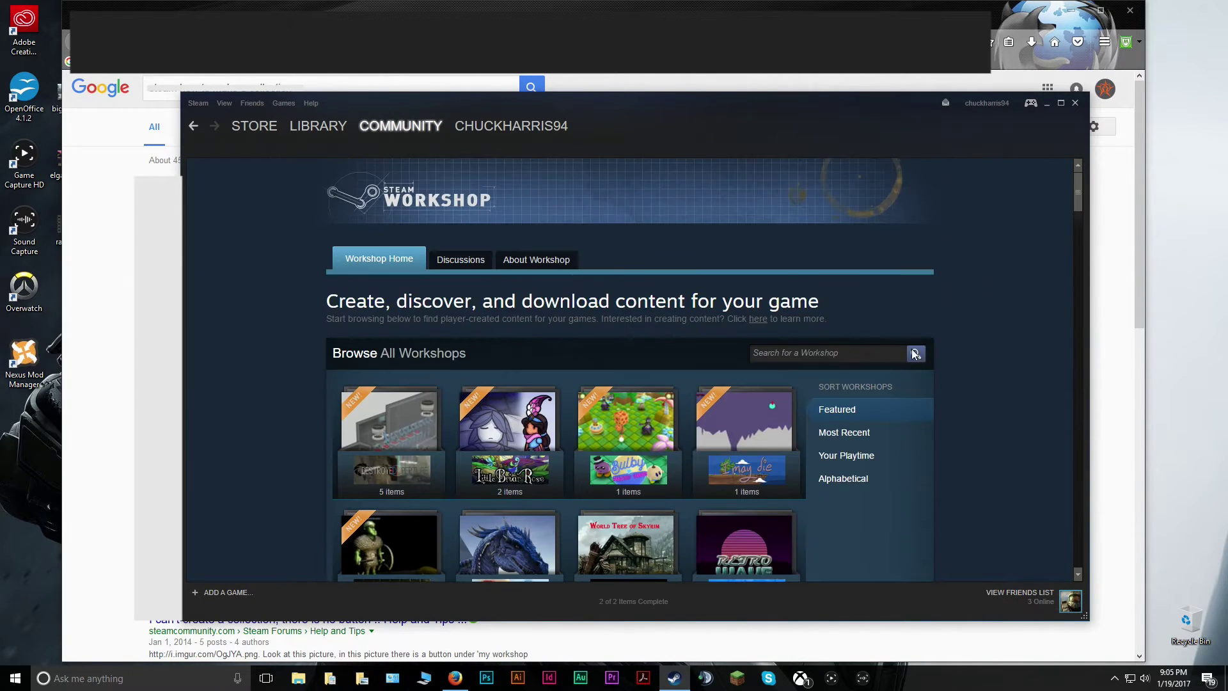
{"action": "left_click", "coordinate": [832, 354]}
{"action": "type", "text": "garr"}
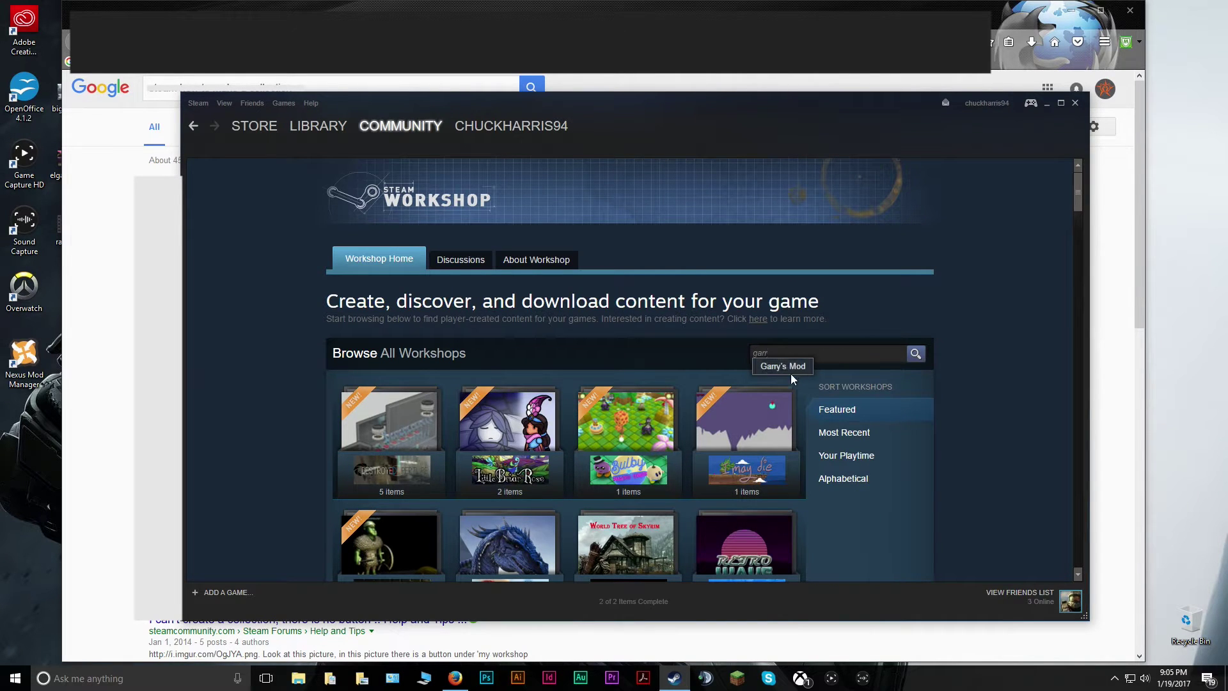
{"action": "left_click", "coordinate": [788, 368]}
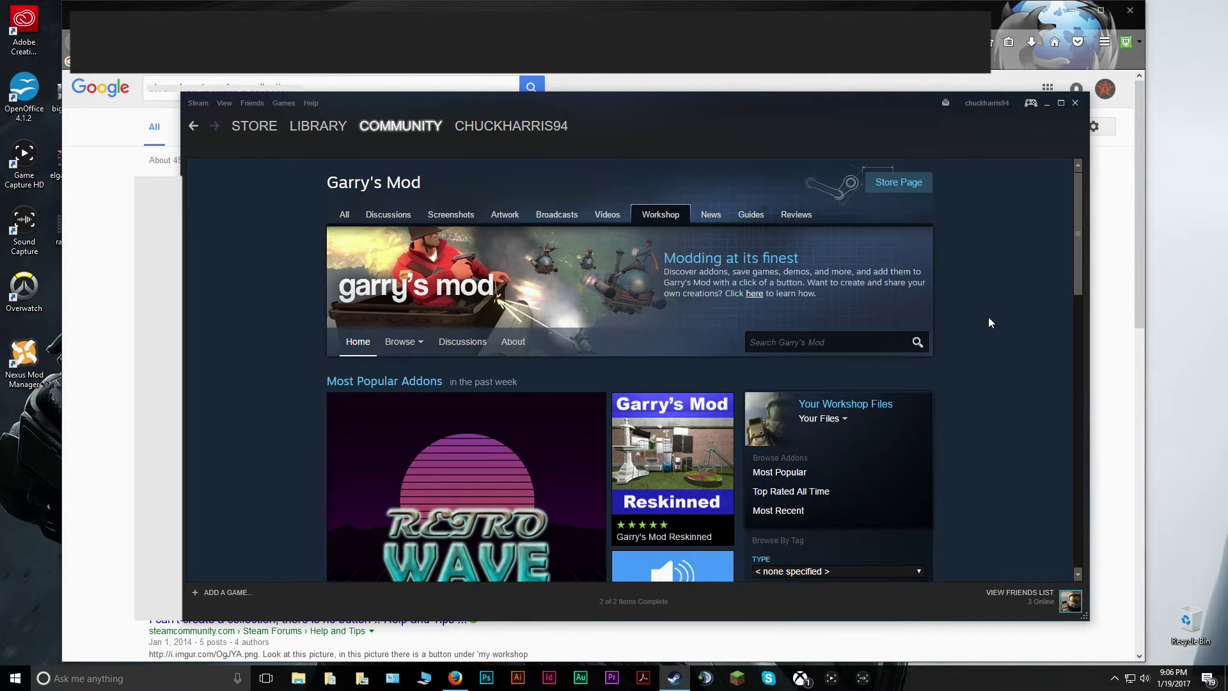
Browse the Garry's Mod workshop collections and start creating a new collection.
{"action": "mouse_move", "coordinate": [403, 343]}
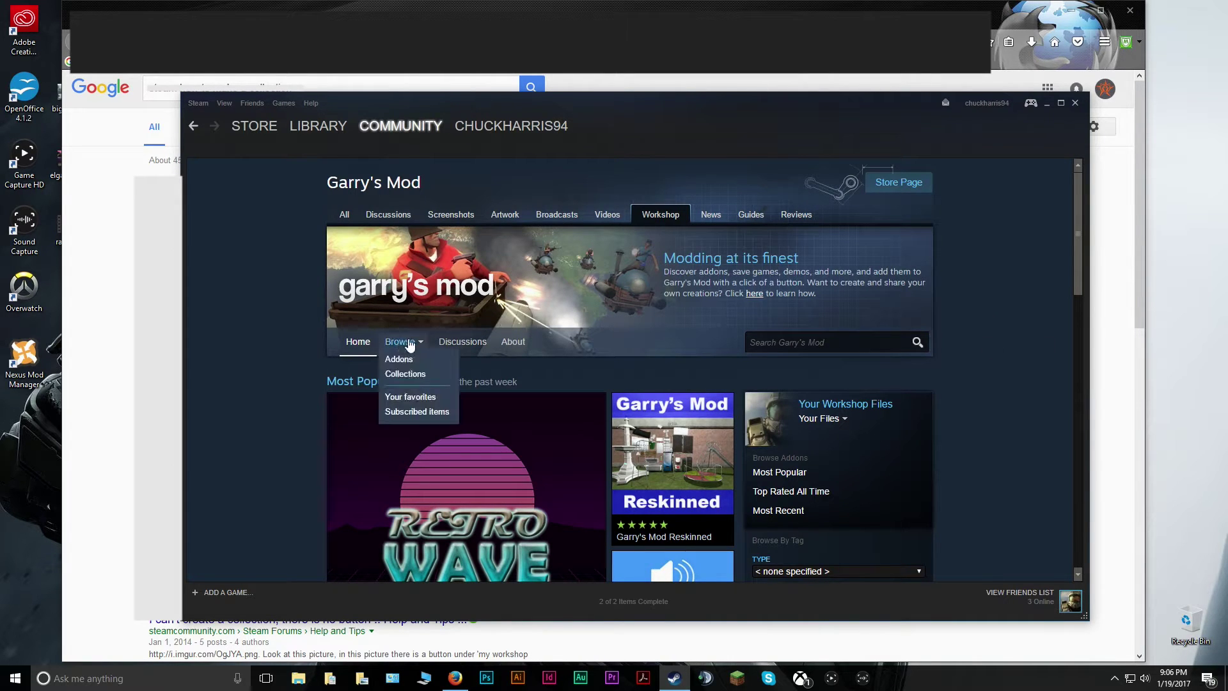
{"action": "left_click", "coordinate": [406, 376]}
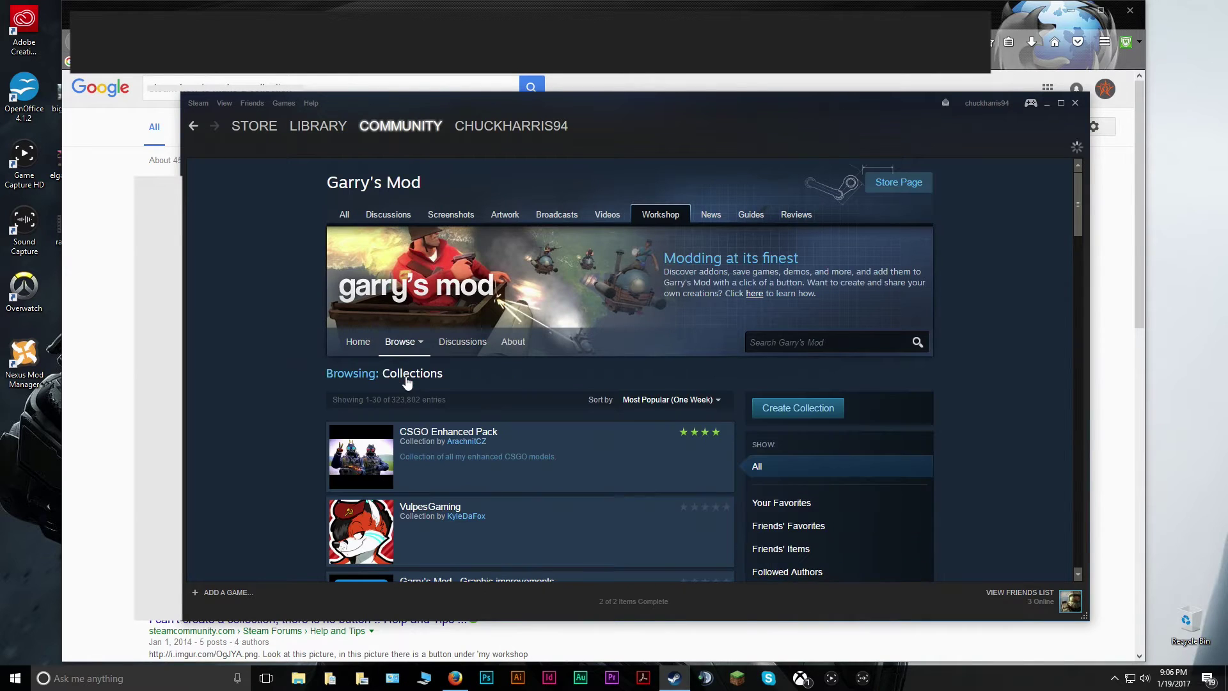
{"action": "scroll", "coordinate": [1003, 305], "scroll_direction": "down", "scroll_amount": 2}
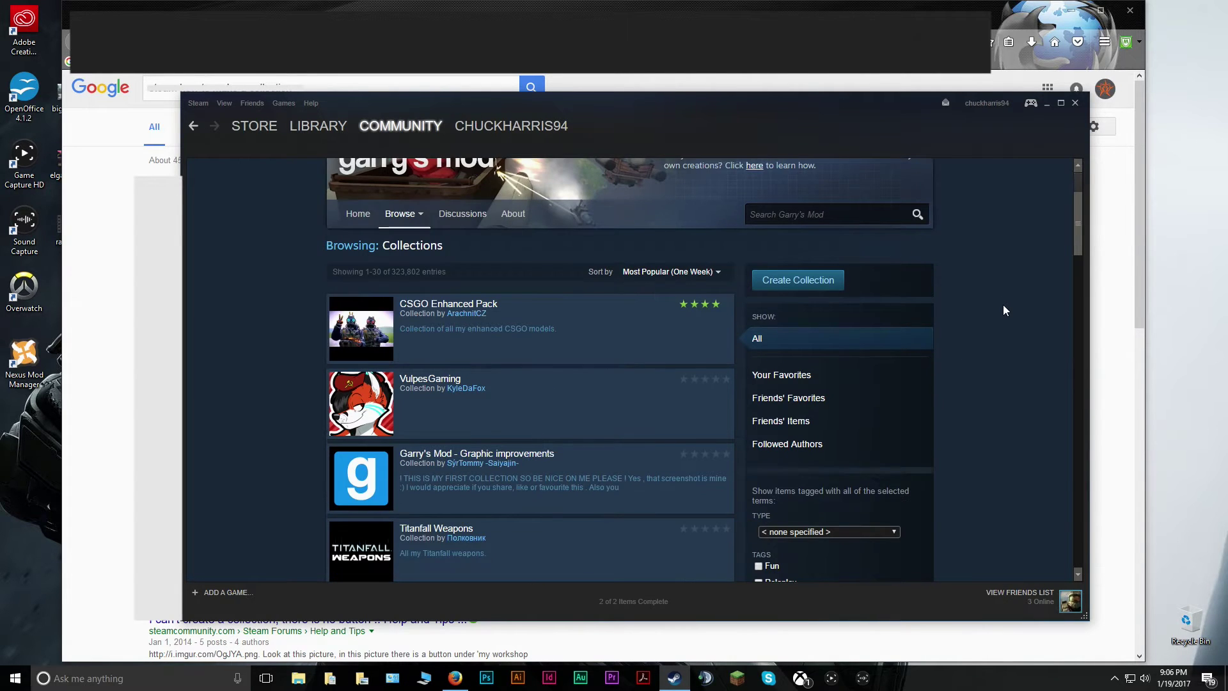
{"action": "scroll", "coordinate": [1023, 403], "scroll_direction": "up", "scroll_amount": 2}
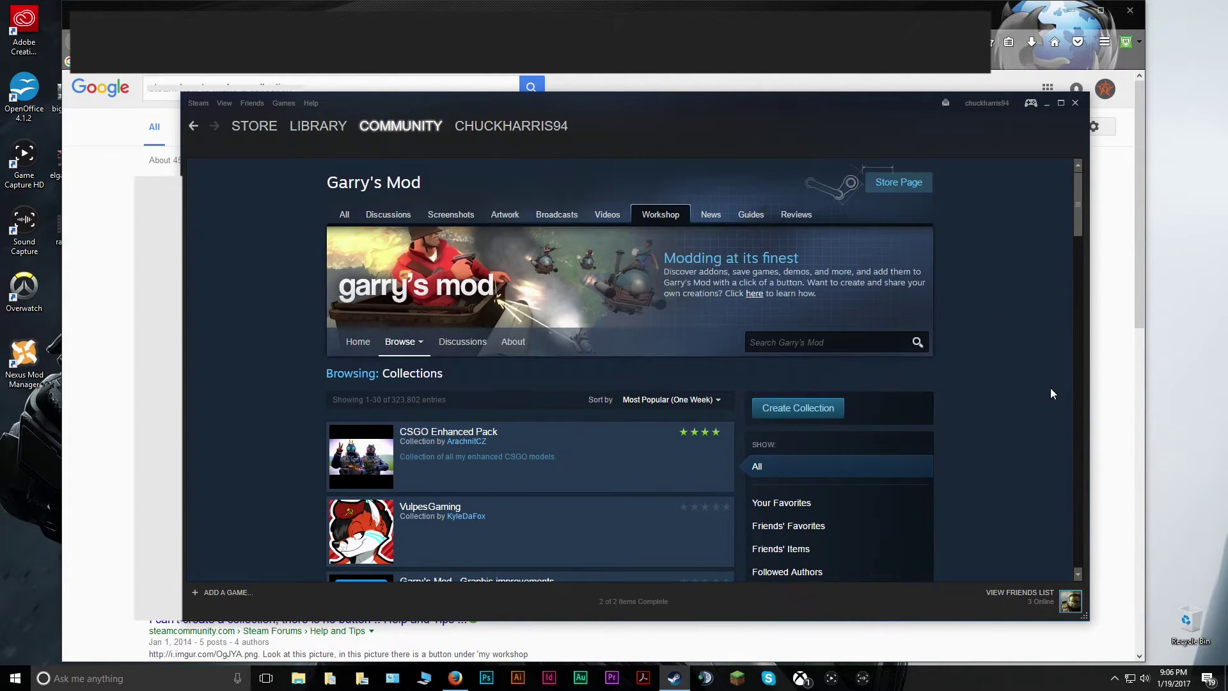
{"action": "left_click", "coordinate": [799, 417]}
Title the collection "New Collection" and choose halloween.jpg as its branding image.
{"action": "left_click", "coordinate": [485, 305]}
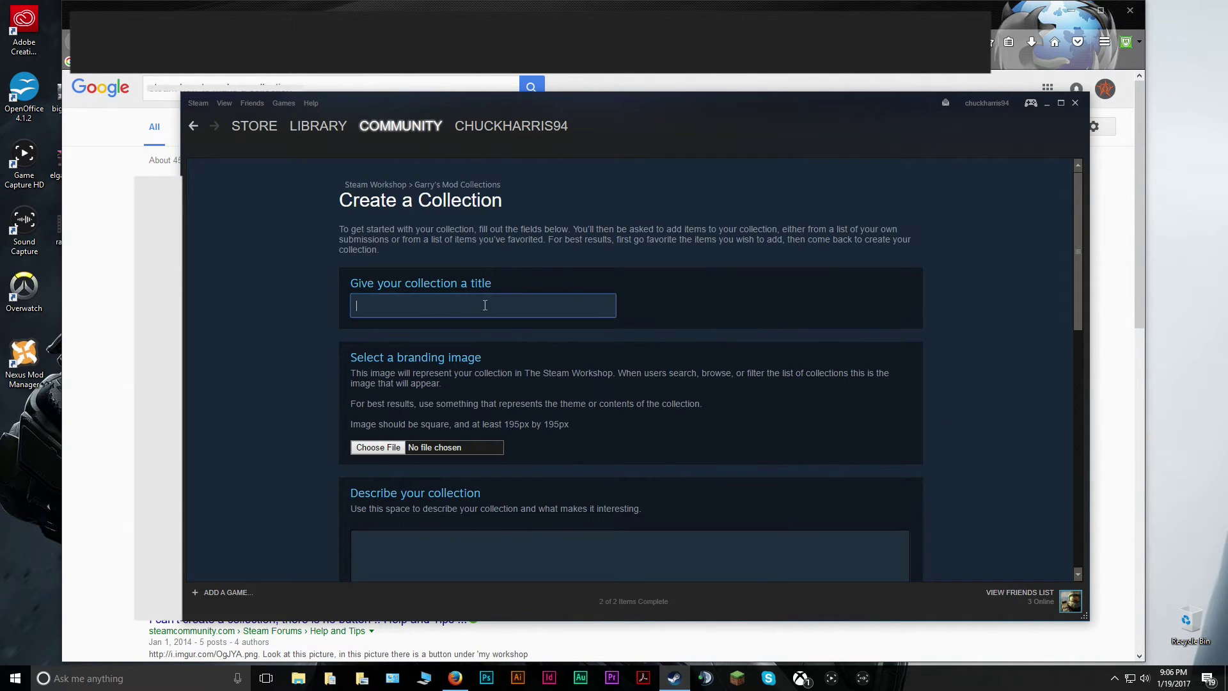
{"action": "type", "text": "New Collection"}
{"action": "left_click", "coordinate": [392, 447]}
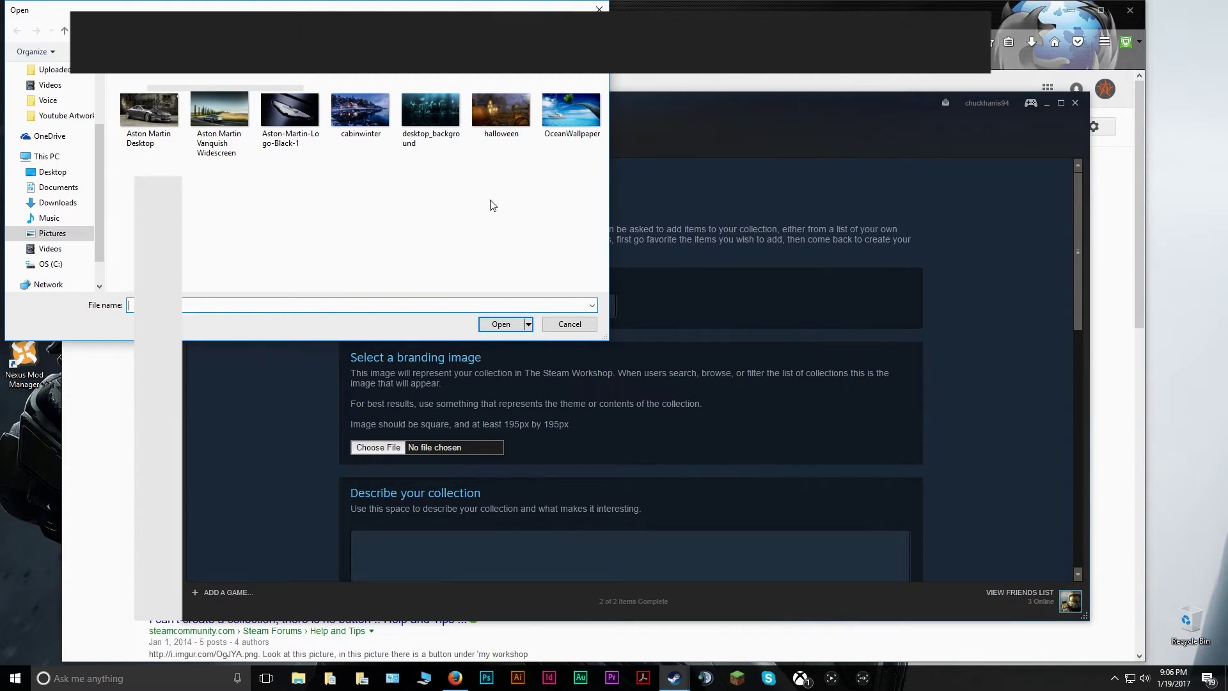
{"action": "left_click", "coordinate": [497, 111]}
{"action": "double_click", "coordinate": [495, 110]}
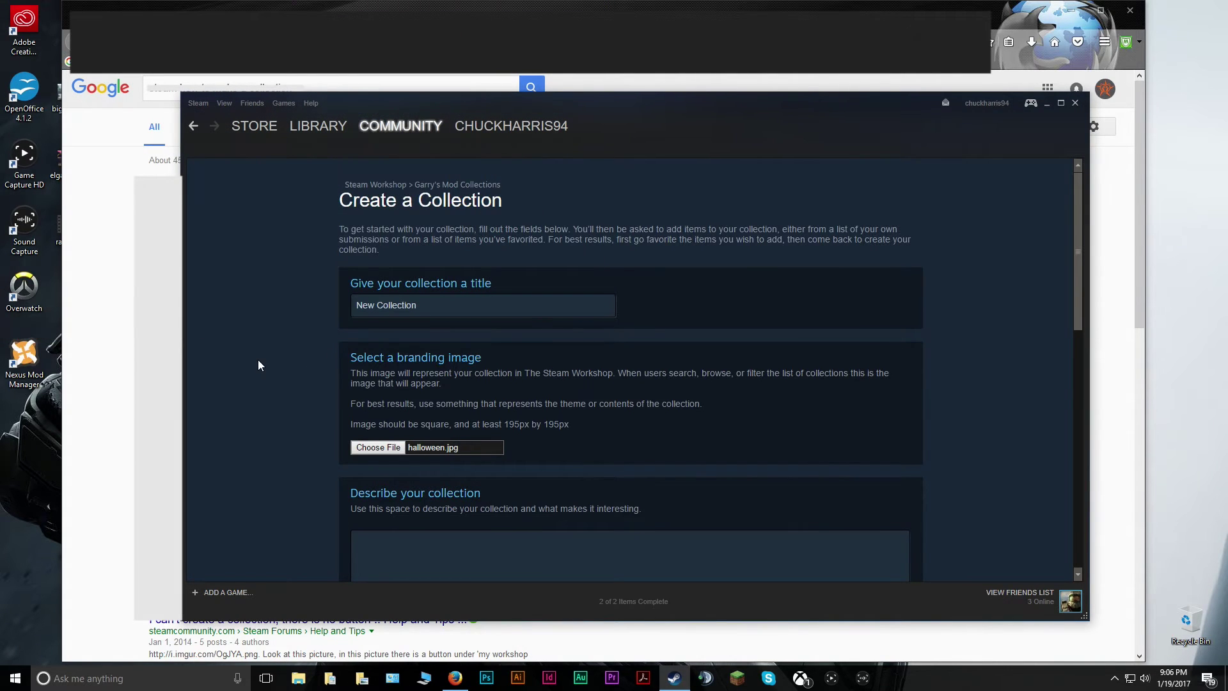
Enter "Just the best." as the collection's description.
{"action": "scroll", "coordinate": [258, 365], "scroll_direction": "down", "scroll_amount": 3}
{"action": "left_click", "coordinate": [386, 357]}
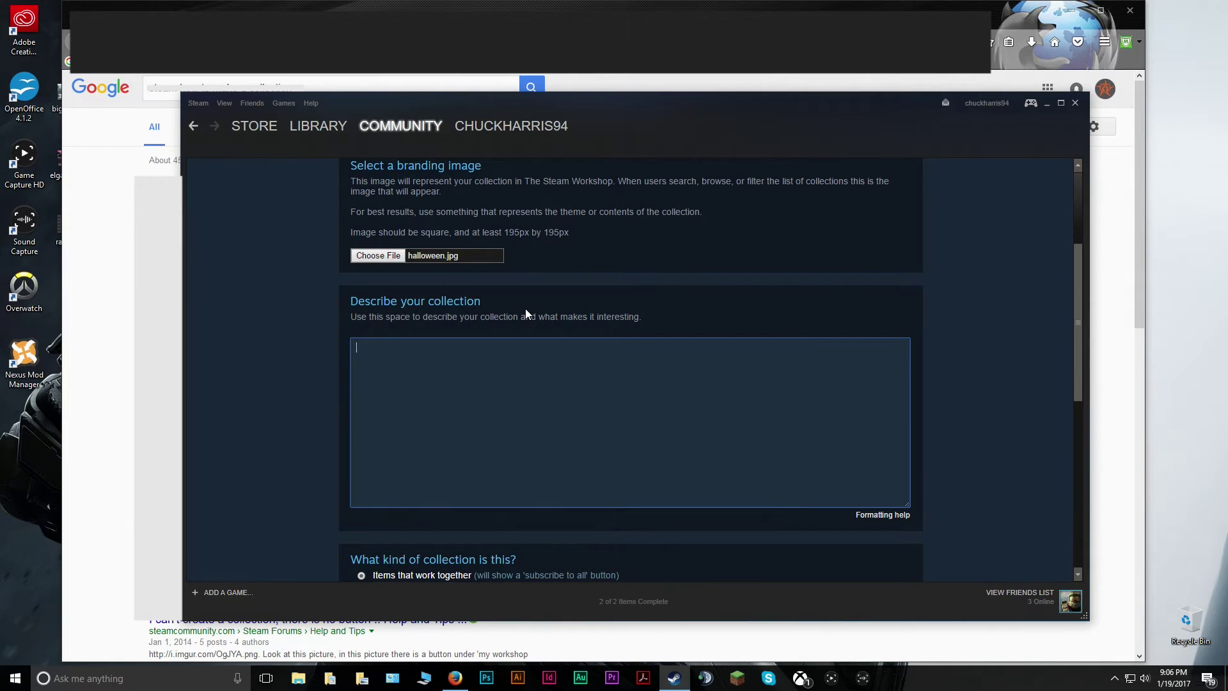
{"action": "type", "text": "Just the best."}
{"action": "left_click", "coordinate": [242, 351]}
Assign the collection types Gamemode, Map, Weapon, Vehicle, NPC and Model, and save to continue to its contents.
{"action": "scroll", "coordinate": [242, 351], "scroll_direction": "down", "scroll_amount": 3}
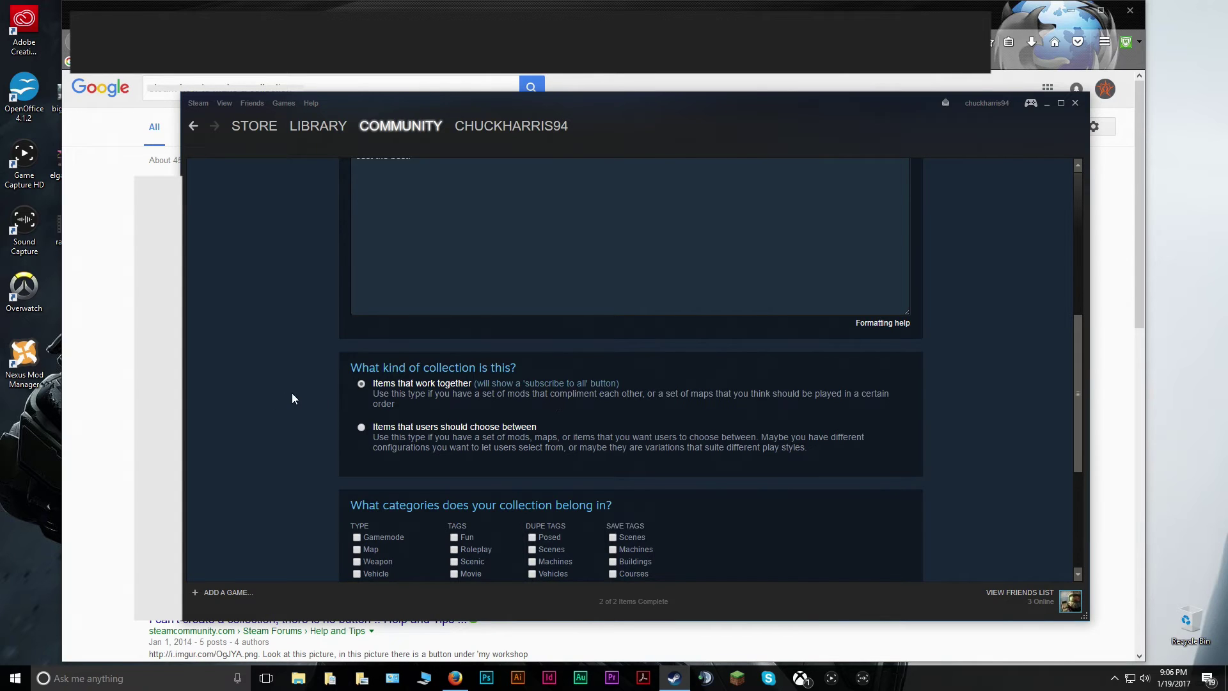
{"action": "scroll", "coordinate": [296, 393], "scroll_direction": "down", "scroll_amount": 3}
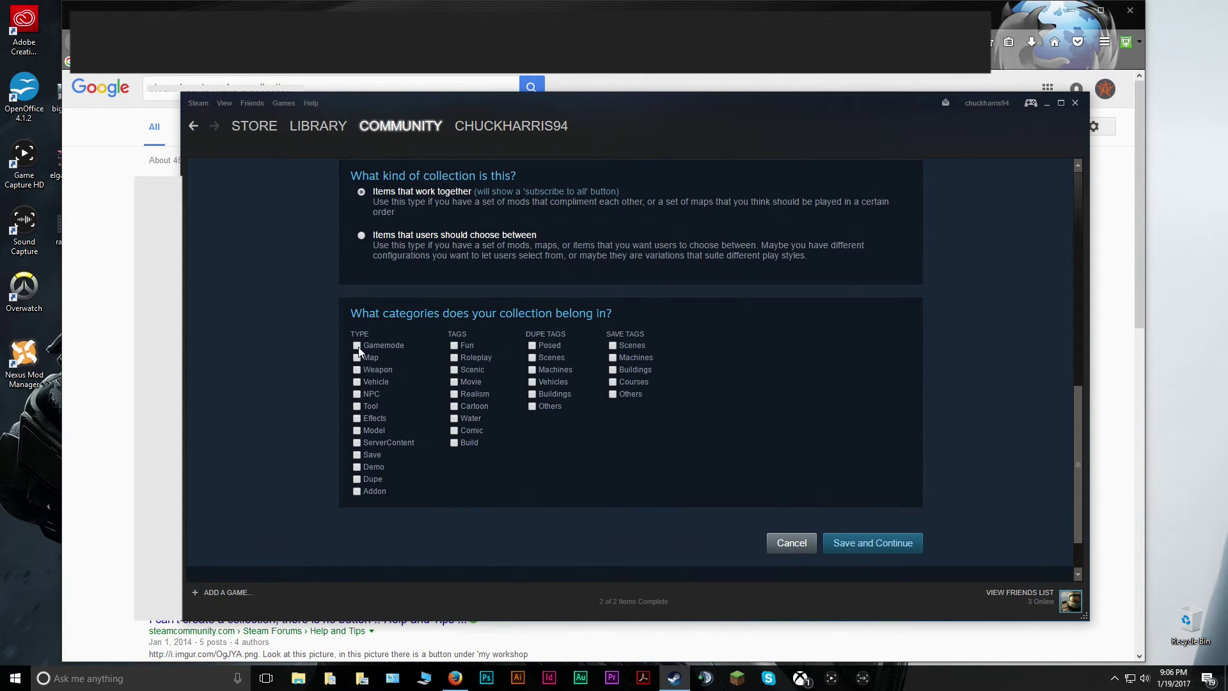
{"action": "left_click", "coordinate": [358, 346]}
{"action": "left_click", "coordinate": [358, 358]}
{"action": "left_click", "coordinate": [358, 371]}
{"action": "left_click", "coordinate": [357, 383]}
{"action": "left_click", "coordinate": [357, 394]}
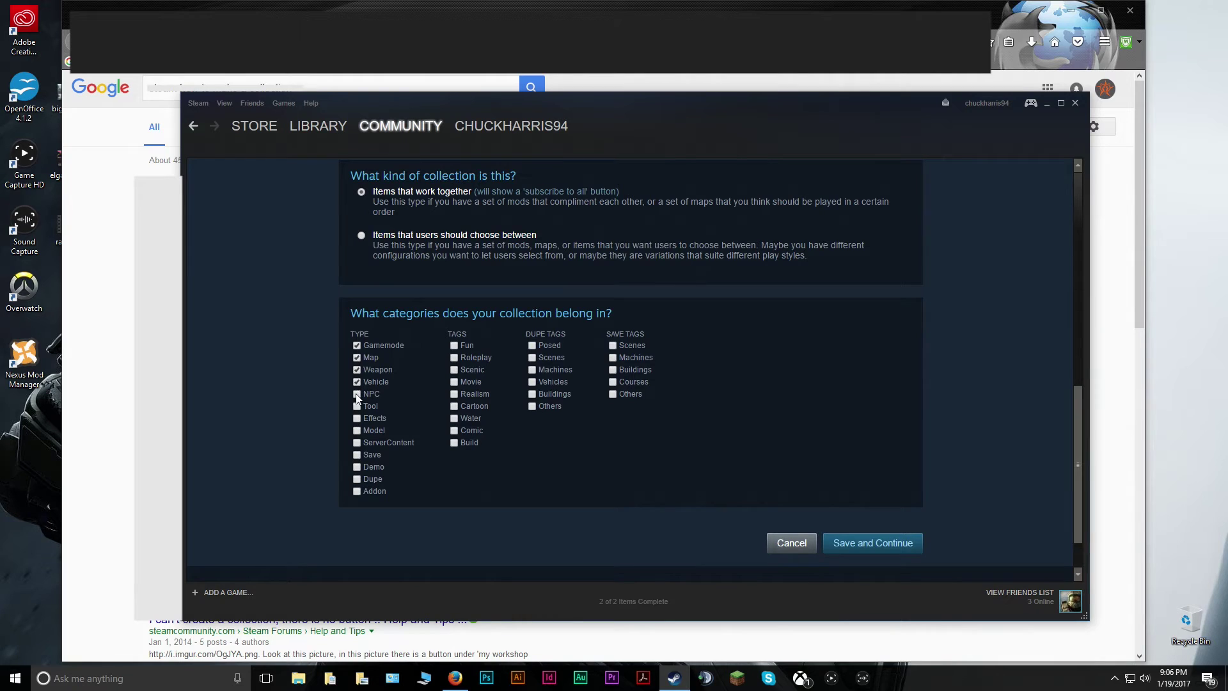
{"action": "left_click", "coordinate": [357, 430]}
{"action": "left_click", "coordinate": [881, 551]}
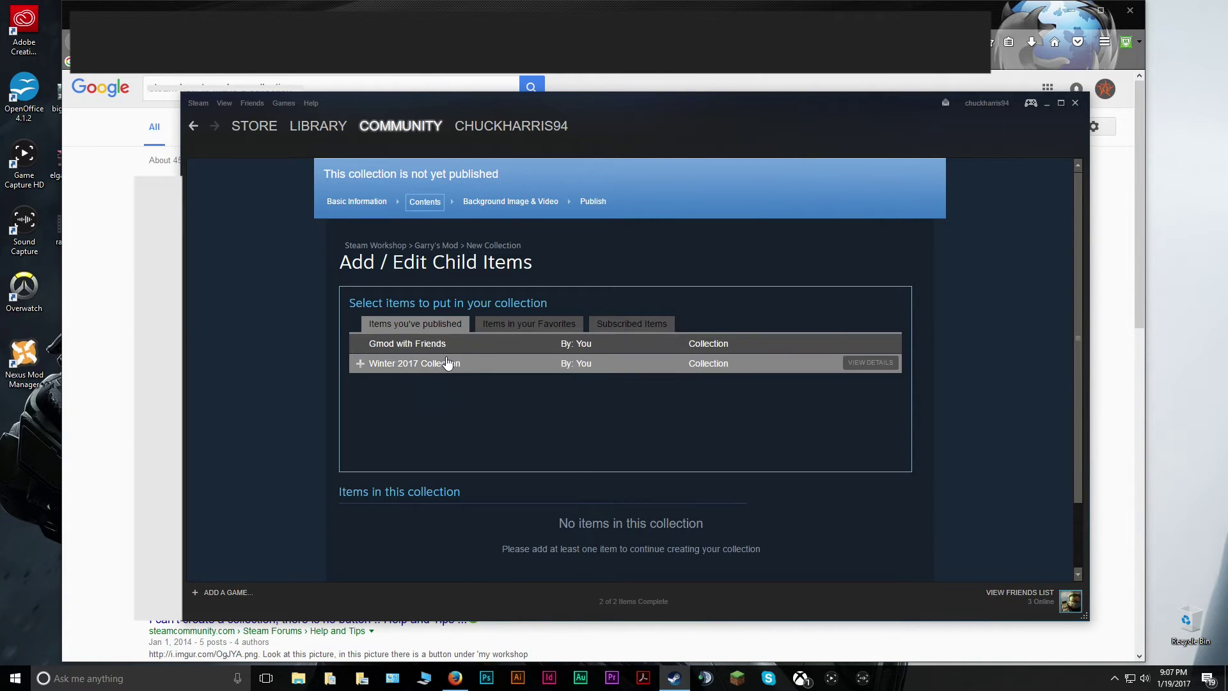
Add the published Winter 2017 Collection and the subscribed 1950s Neighborhood, 2011 Lamborghini SestoElemento, 2012 Pagani Huayra, 2011 McLaren MP4-12C and DewRitos Playermodels to the collection.
{"action": "left_click", "coordinate": [359, 365]}
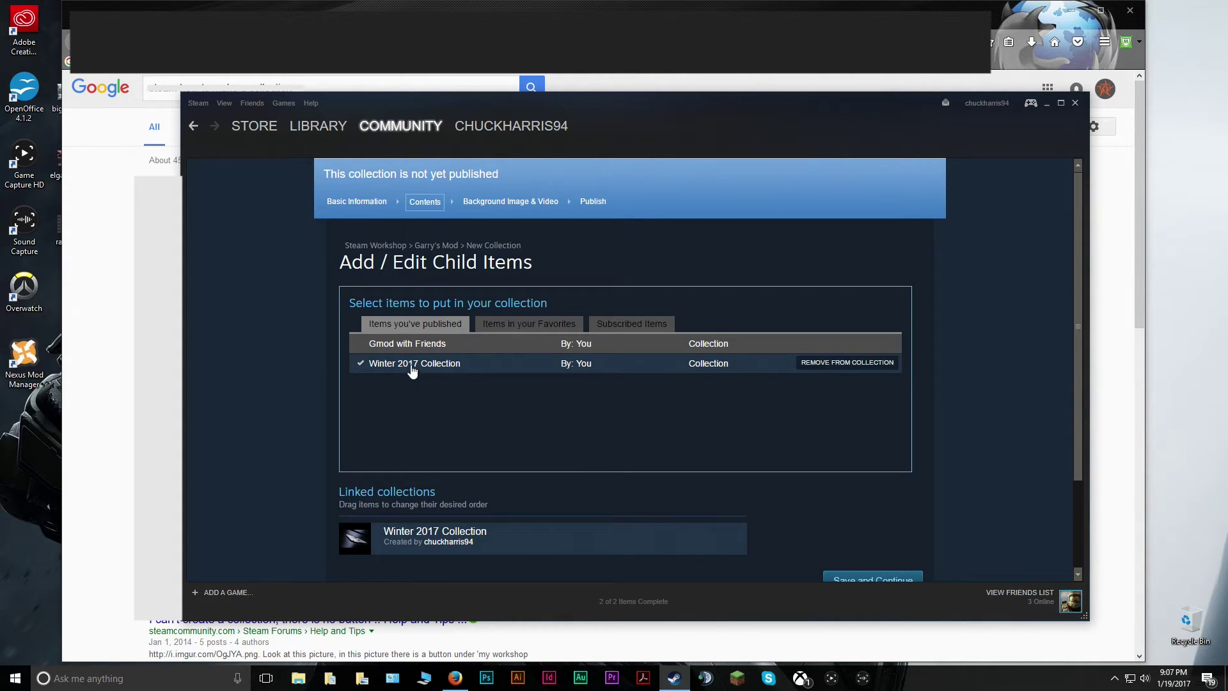
{"action": "mouse_move", "coordinate": [406, 543]}
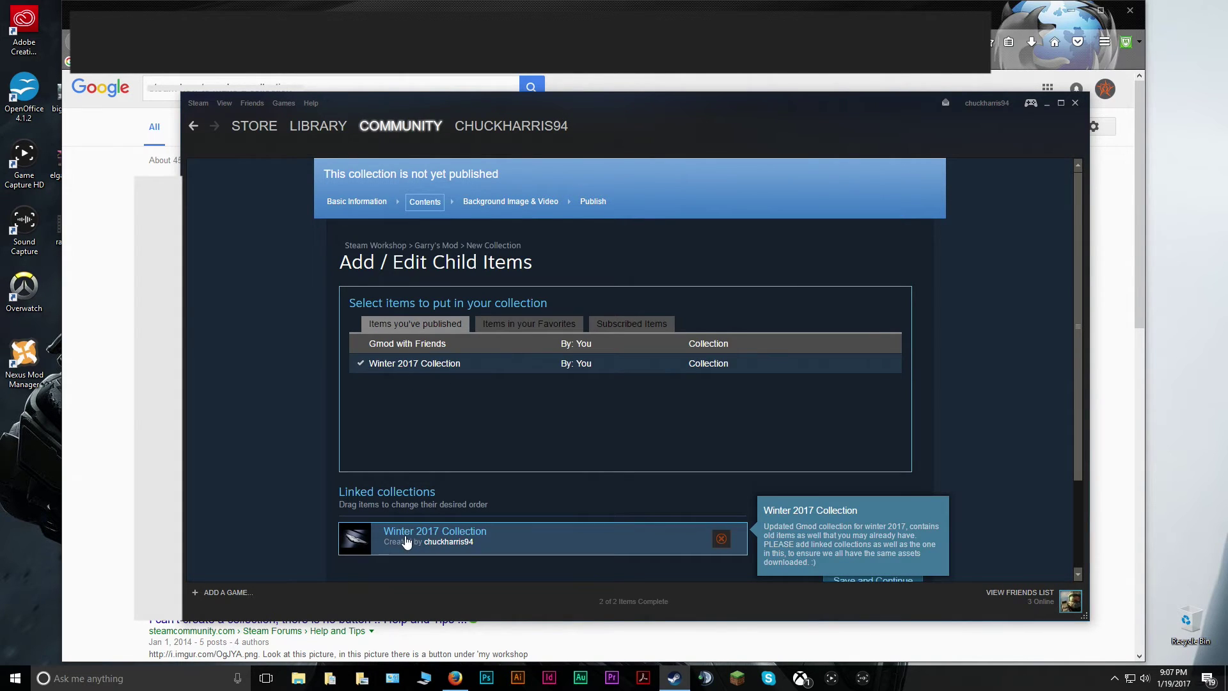
{"action": "left_click", "coordinate": [643, 327]}
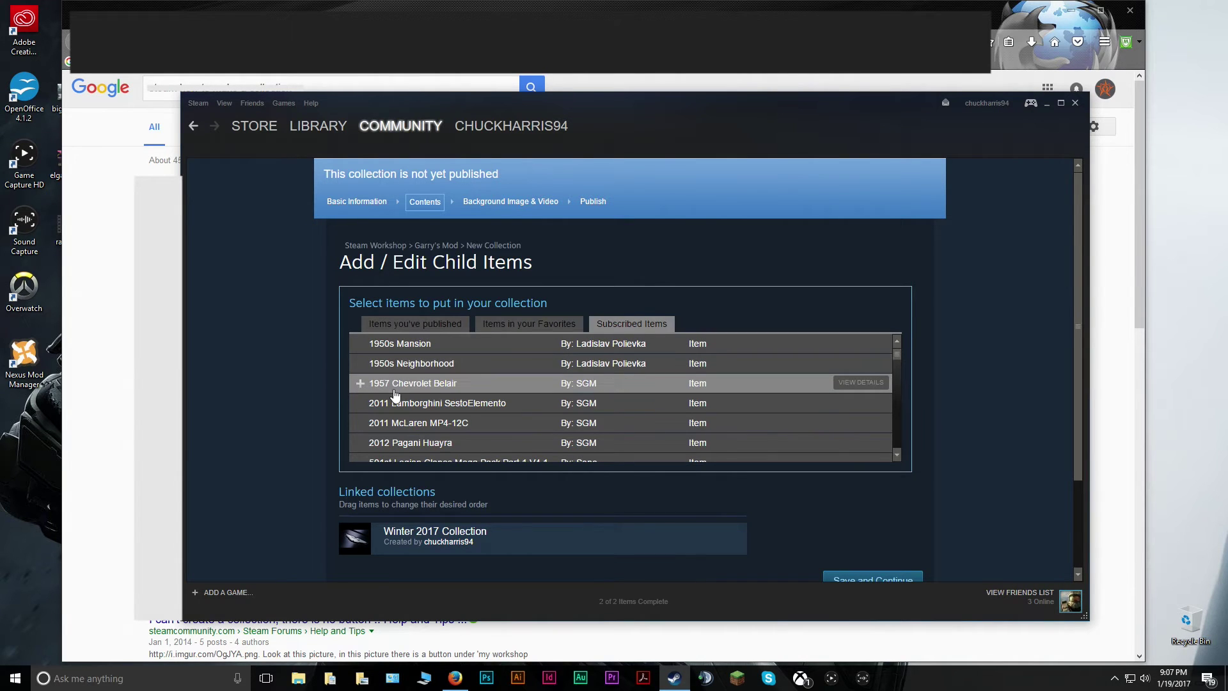
{"action": "left_click", "coordinate": [360, 363]}
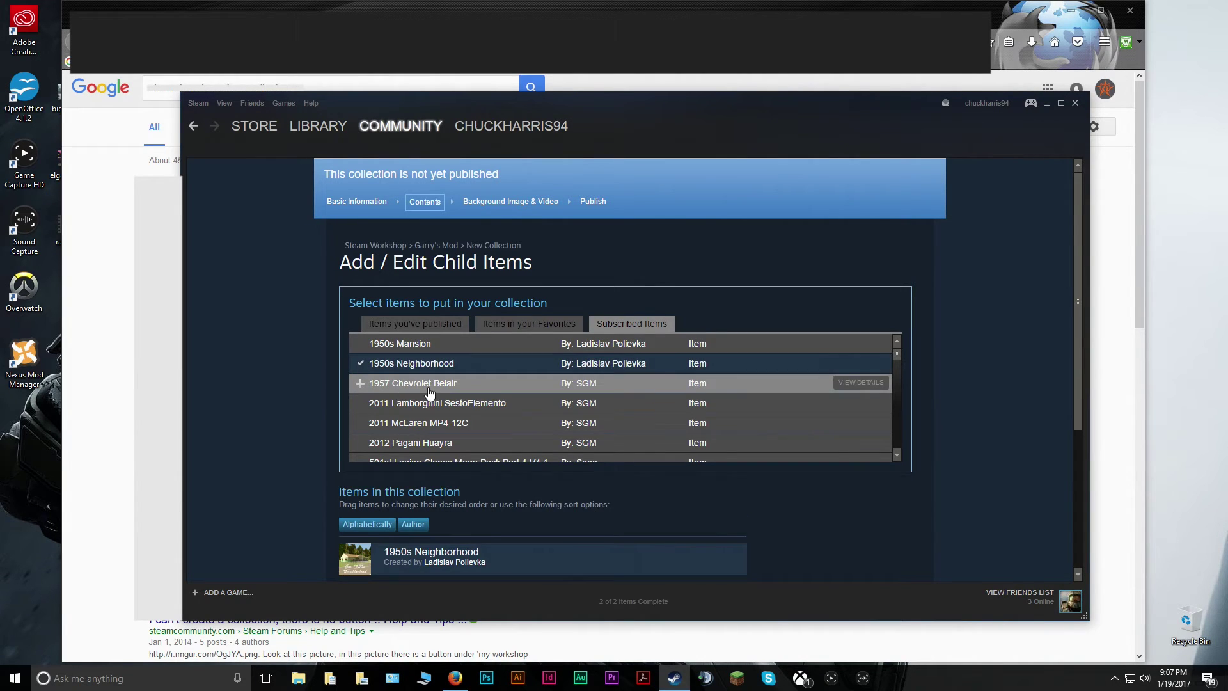
{"action": "left_click", "coordinate": [360, 403]}
{"action": "left_click", "coordinate": [360, 442]}
{"action": "left_click", "coordinate": [361, 423]}
{"action": "scroll", "coordinate": [576, 416], "scroll_direction": "down", "scroll_amount": 5}
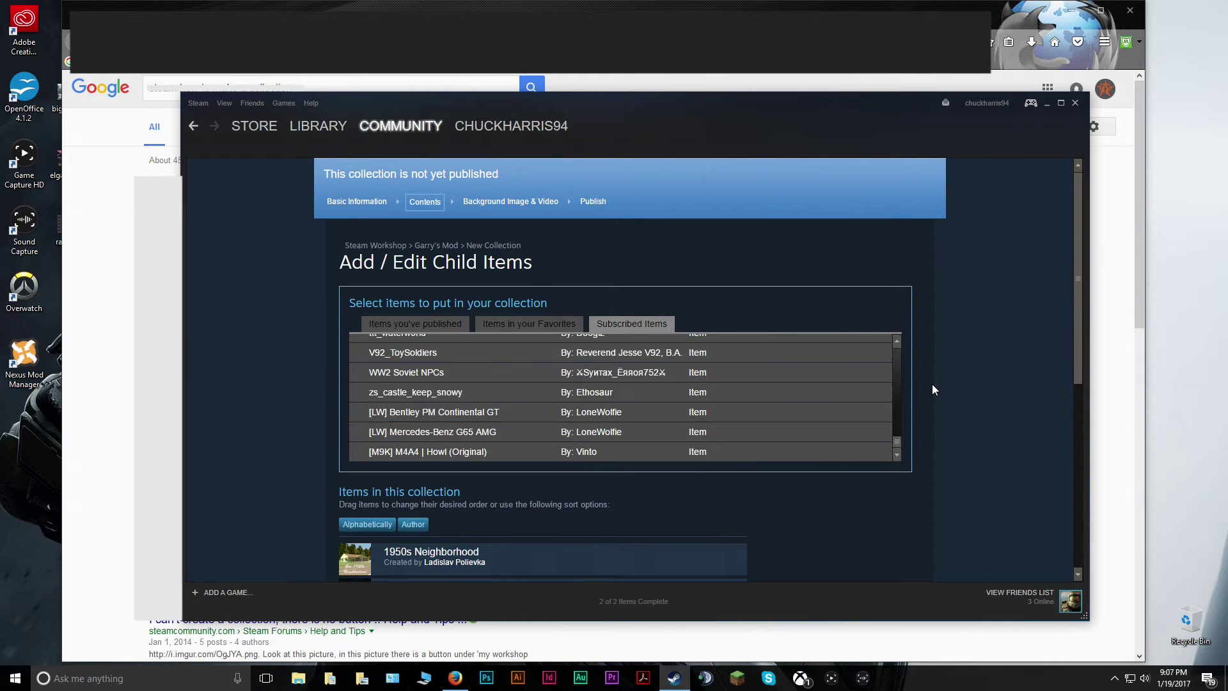
{"action": "scroll", "coordinate": [932, 383], "scroll_direction": "down", "scroll_amount": 5}
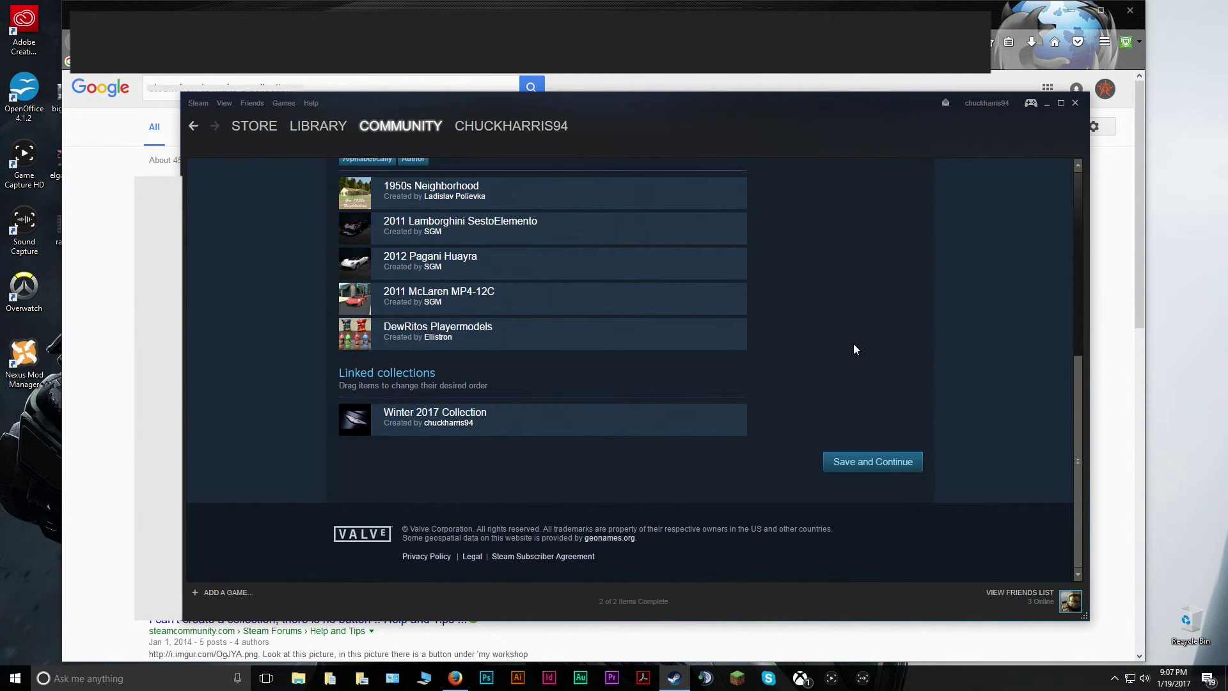
{"action": "scroll", "coordinate": [853, 346], "scroll_direction": "up", "scroll_amount": 5}
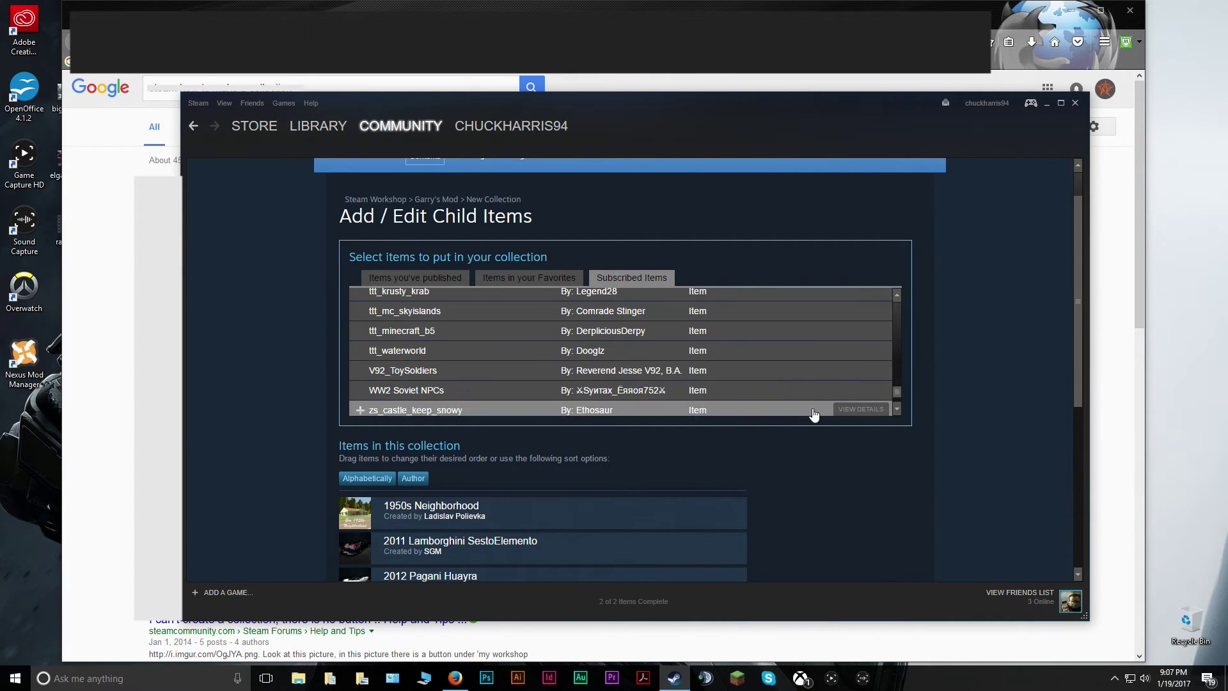
{"action": "scroll", "coordinate": [922, 342], "scroll_direction": "down", "scroll_amount": 5}
{"action": "scroll", "coordinate": [908, 356], "scroll_direction": "up", "scroll_amount": 5}
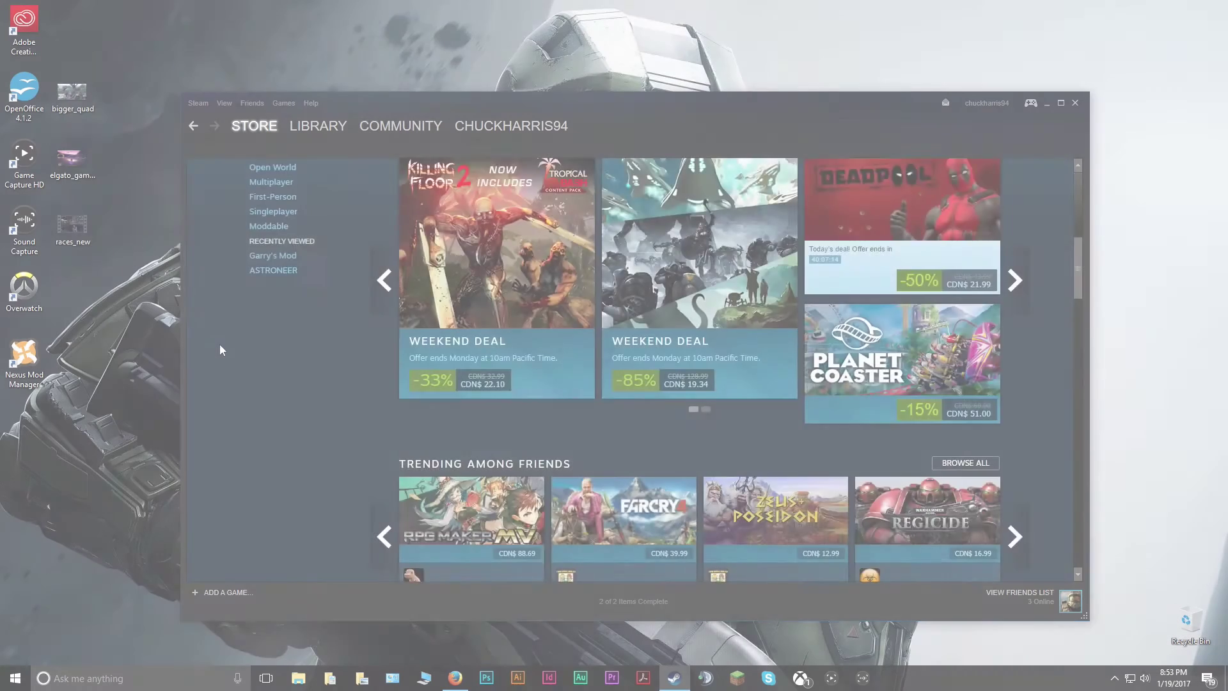
From the store, go to the Steam Workshop, search for "garry" and open the Garry's Mod workshop.
{"action": "scroll", "coordinate": [220, 350], "scroll_direction": "down", "scroll_amount": 15}
{"action": "scroll", "coordinate": [220, 350], "scroll_direction": "up", "scroll_amount": 15}
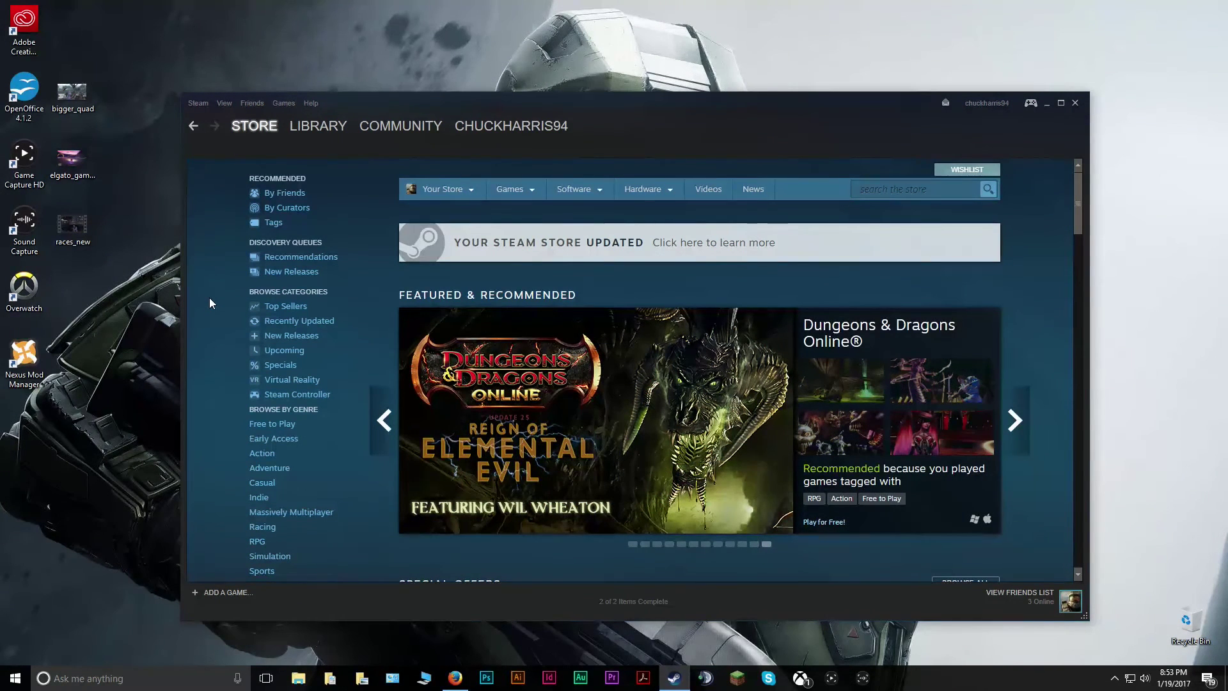
{"action": "mouse_move", "coordinate": [394, 129]}
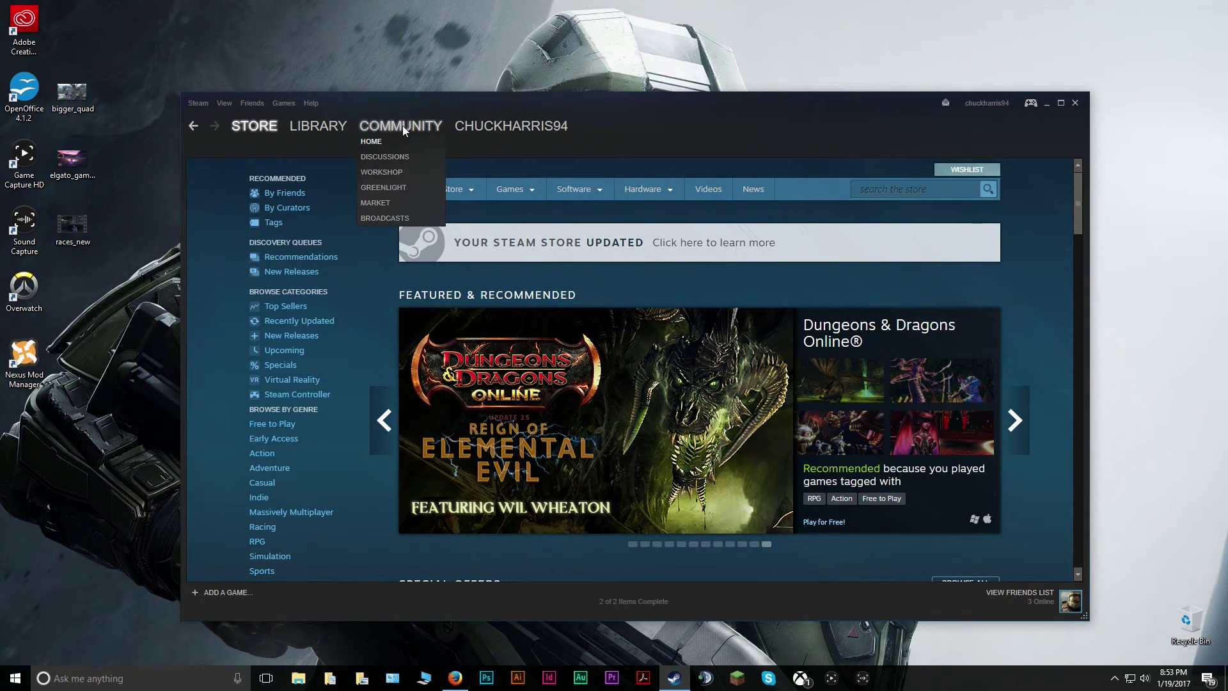
{"action": "left_click", "coordinate": [393, 171]}
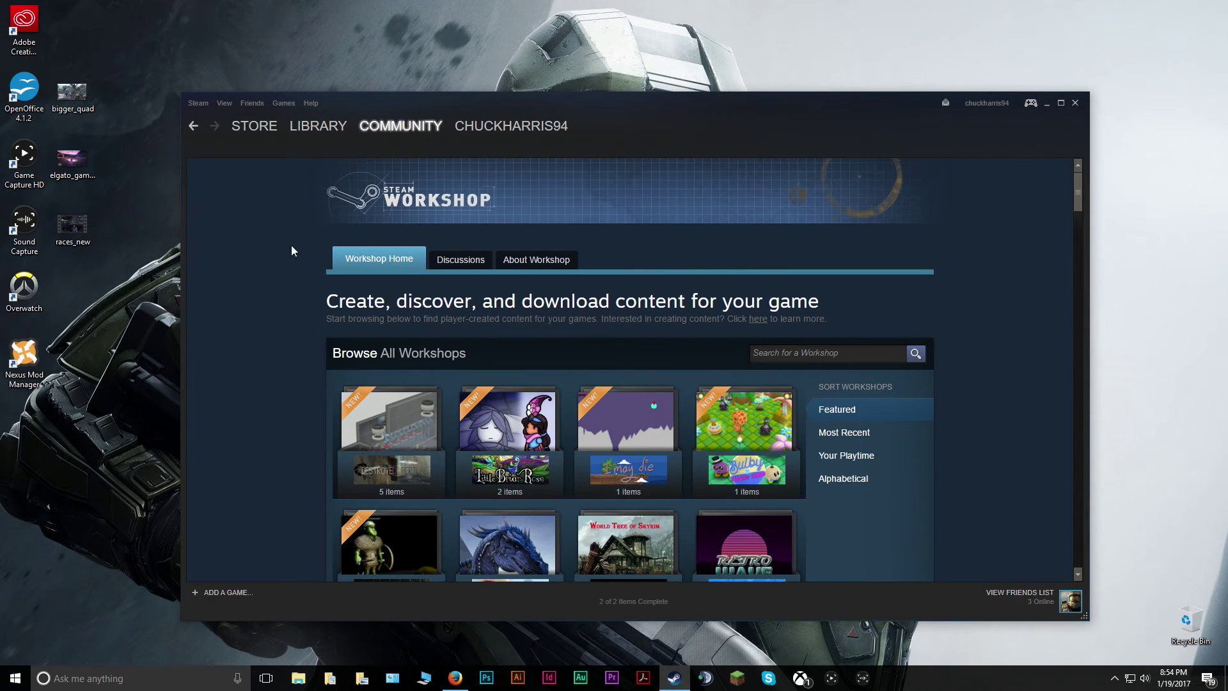
{"action": "left_click", "coordinate": [818, 353]}
{"action": "type", "text": "garry"}
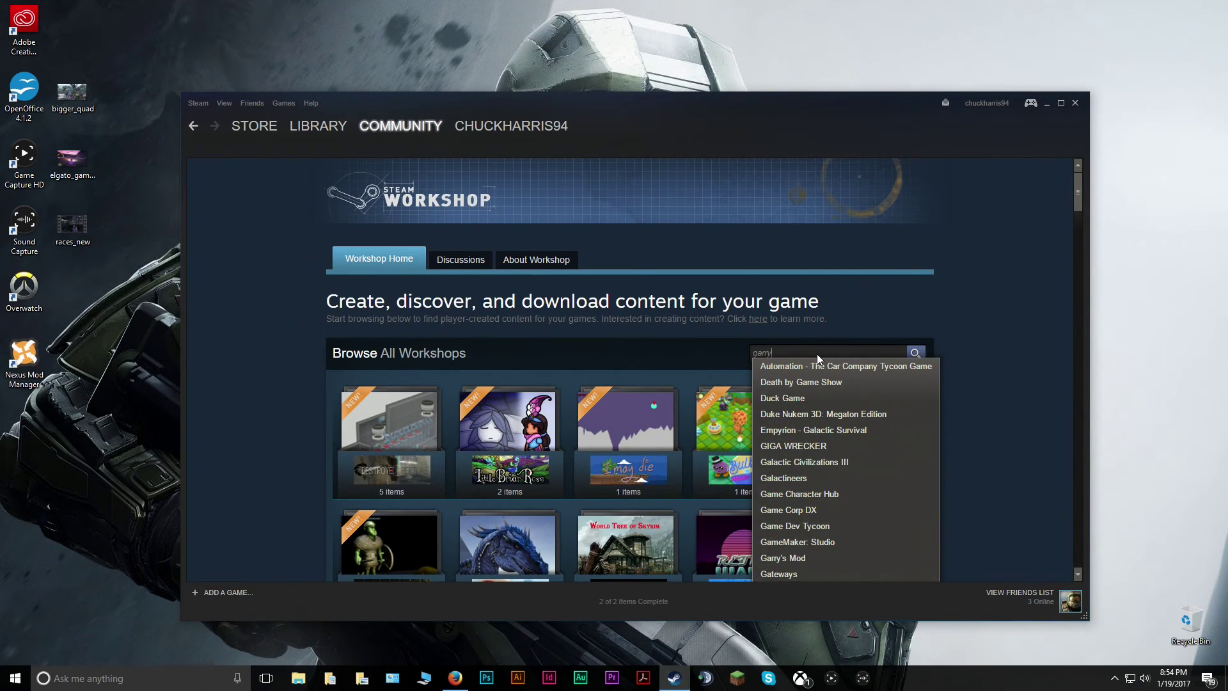
{"action": "left_click", "coordinate": [797, 368]}
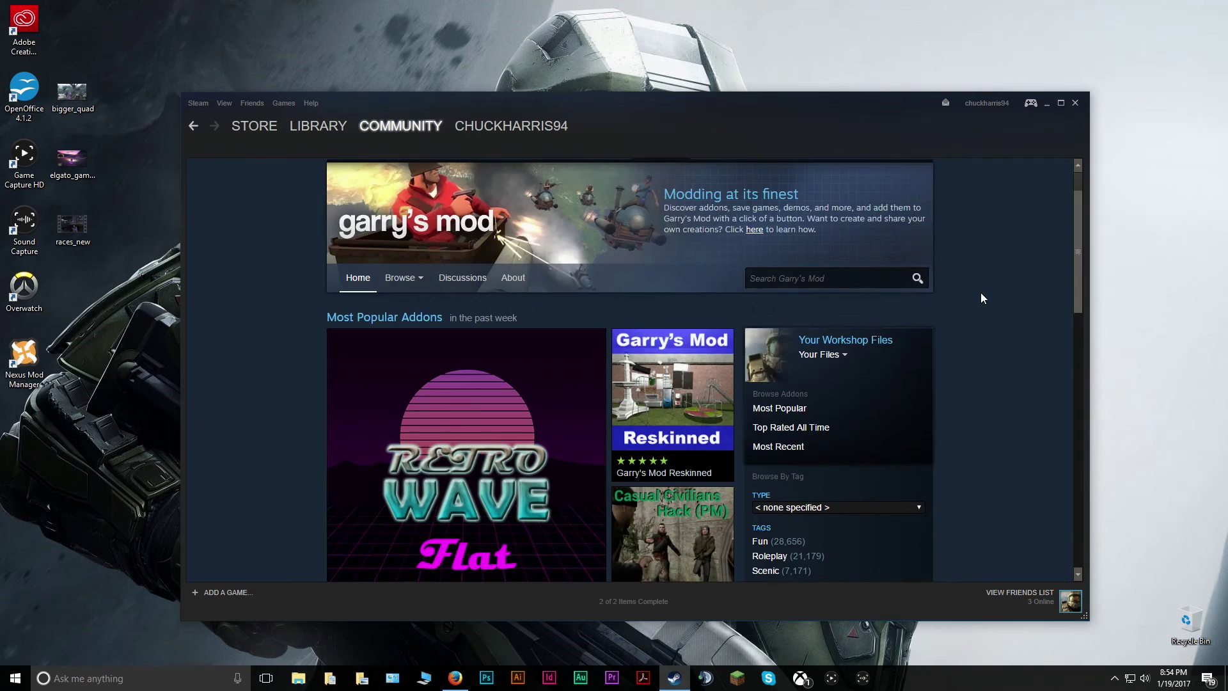
Browse the Garry's Mod collections, show only friends' items and open the Gmod Downloads collection.
{"action": "scroll", "coordinate": [982, 295], "scroll_direction": "down", "scroll_amount": 5}
{"action": "scroll", "coordinate": [983, 298], "scroll_direction": "up", "scroll_amount": 5}
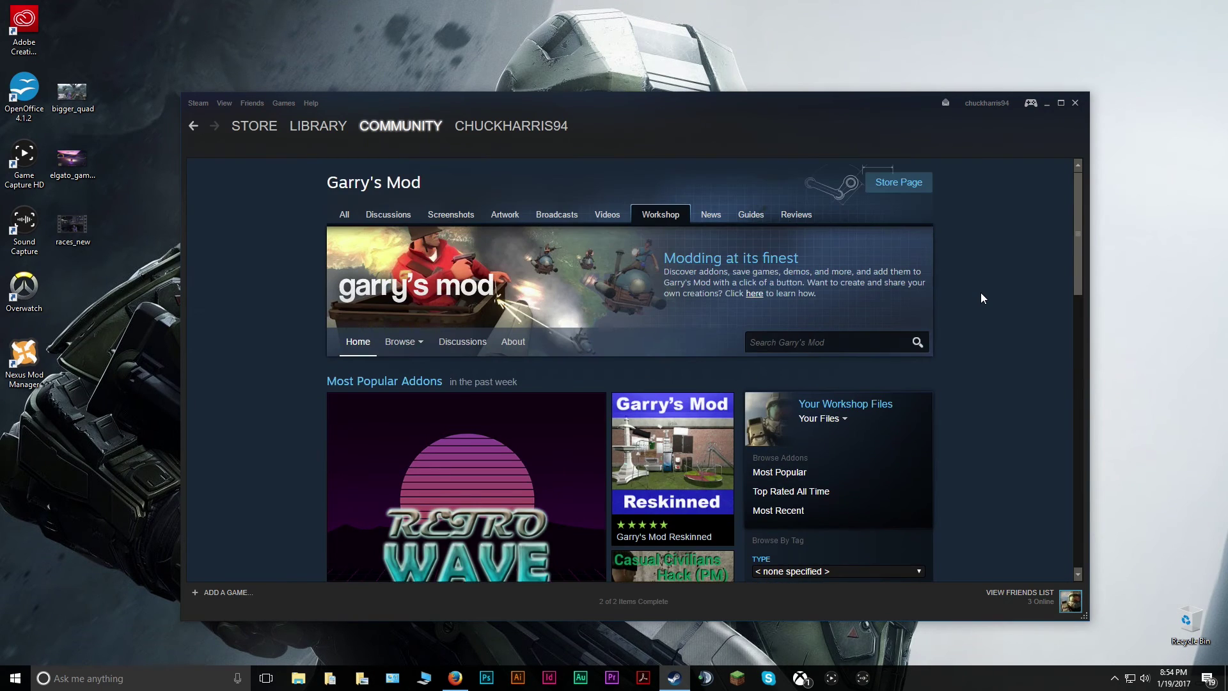
{"action": "mouse_move", "coordinate": [403, 342]}
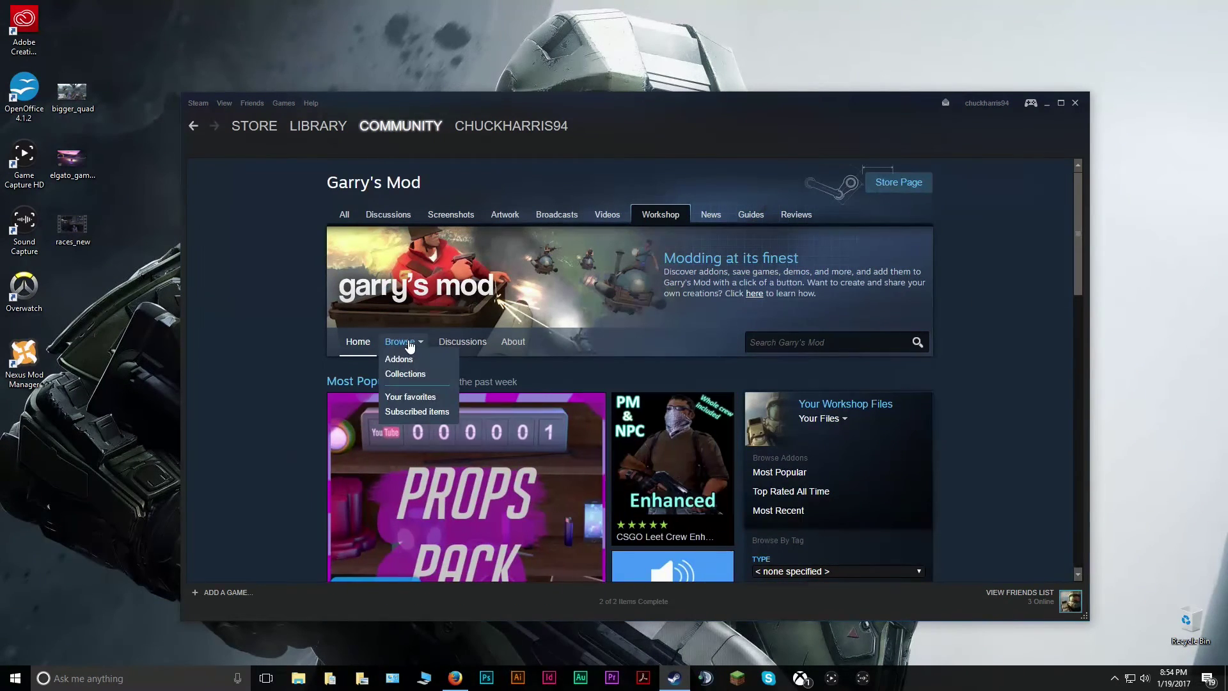
{"action": "left_click", "coordinate": [404, 378]}
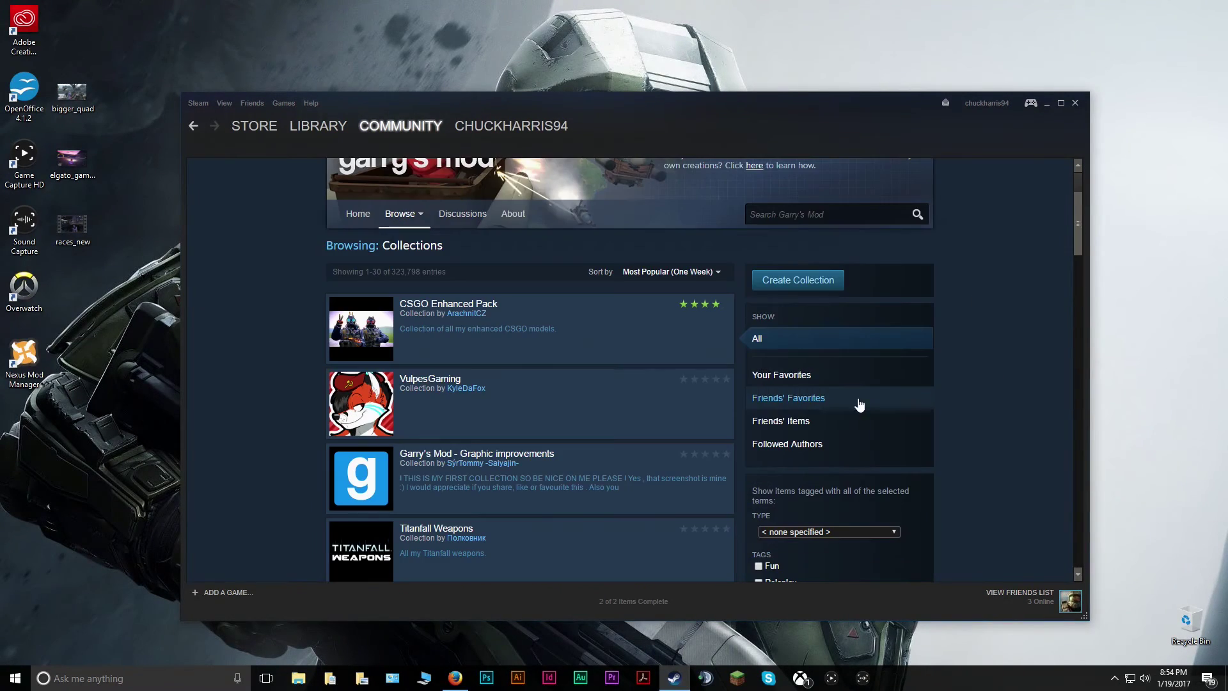
{"action": "left_click", "coordinate": [797, 421]}
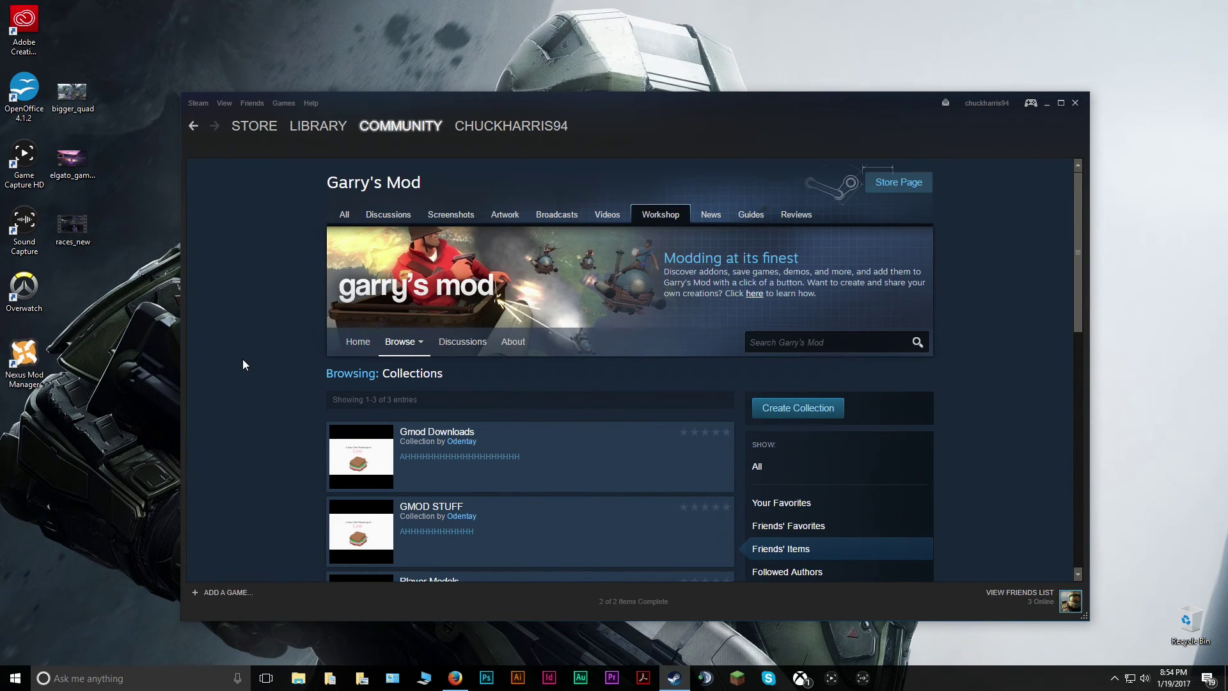
{"action": "scroll", "coordinate": [243, 358], "scroll_direction": "down", "scroll_amount": 2}
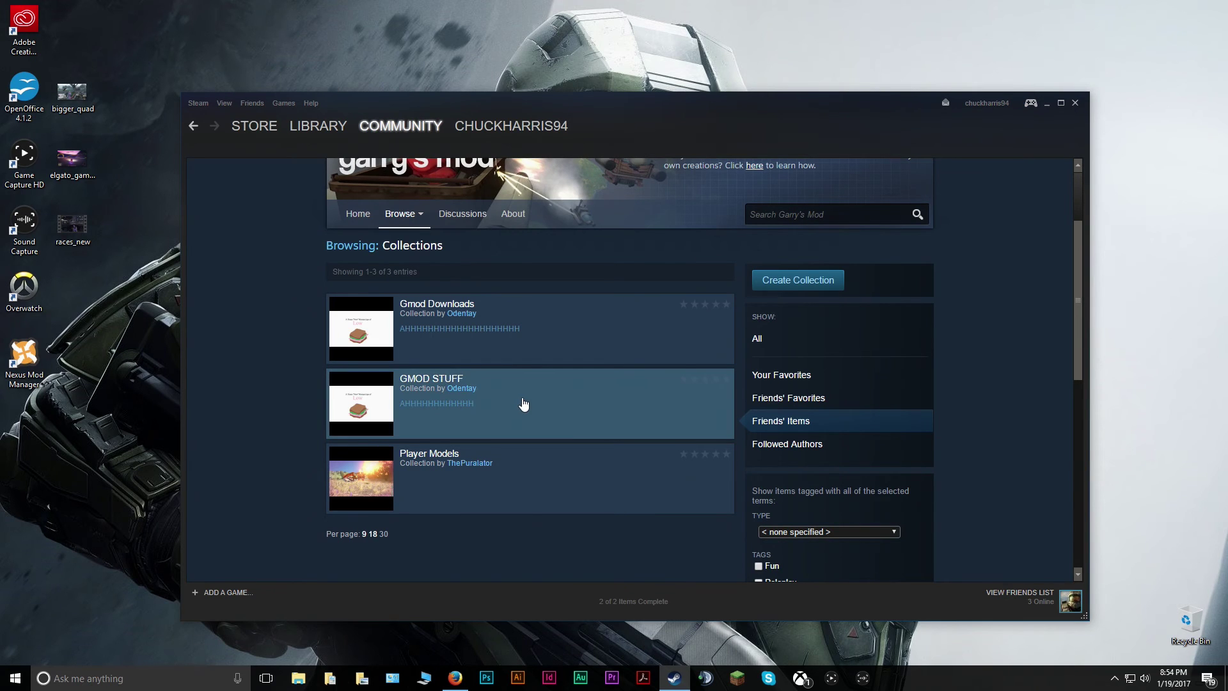
{"action": "left_click", "coordinate": [498, 311]}
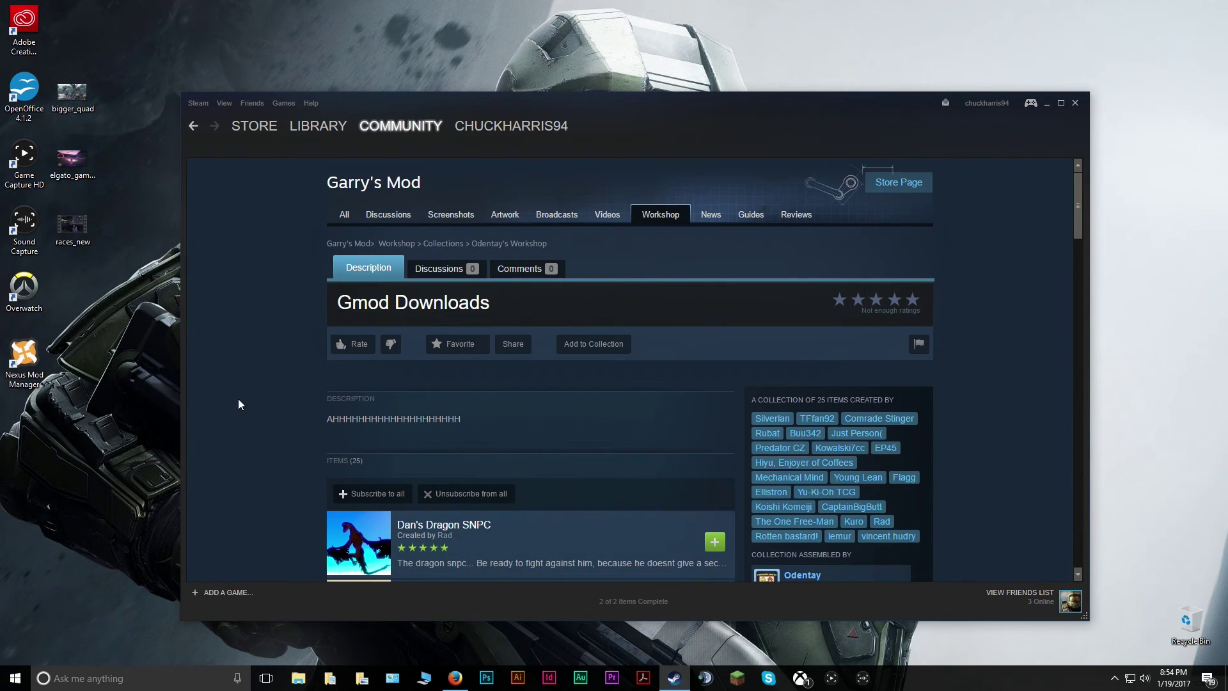
Review the Gmod Downloads collection's subscription options, full item list and linked collections, and return to its description.
{"action": "scroll", "coordinate": [265, 321], "scroll_direction": "down", "scroll_amount": 2}
{"action": "scroll", "coordinate": [260, 306], "scroll_direction": "down", "scroll_amount": 1}
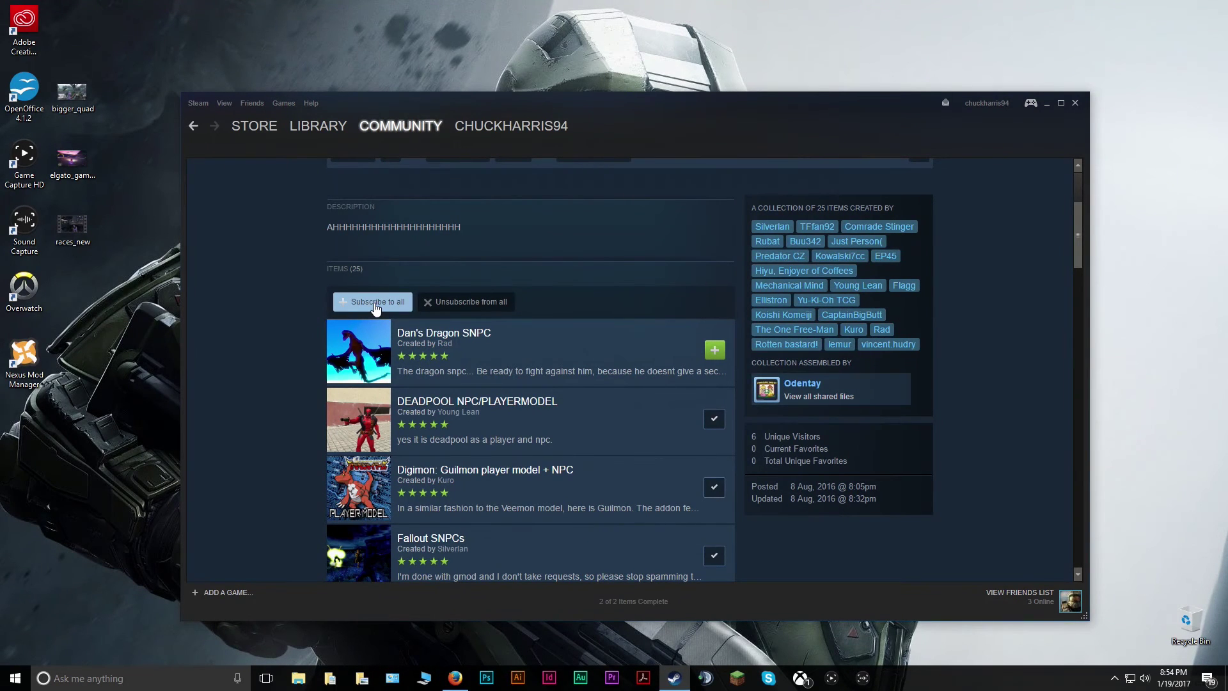
{"action": "scroll", "coordinate": [277, 333], "scroll_direction": "down", "scroll_amount": 5}
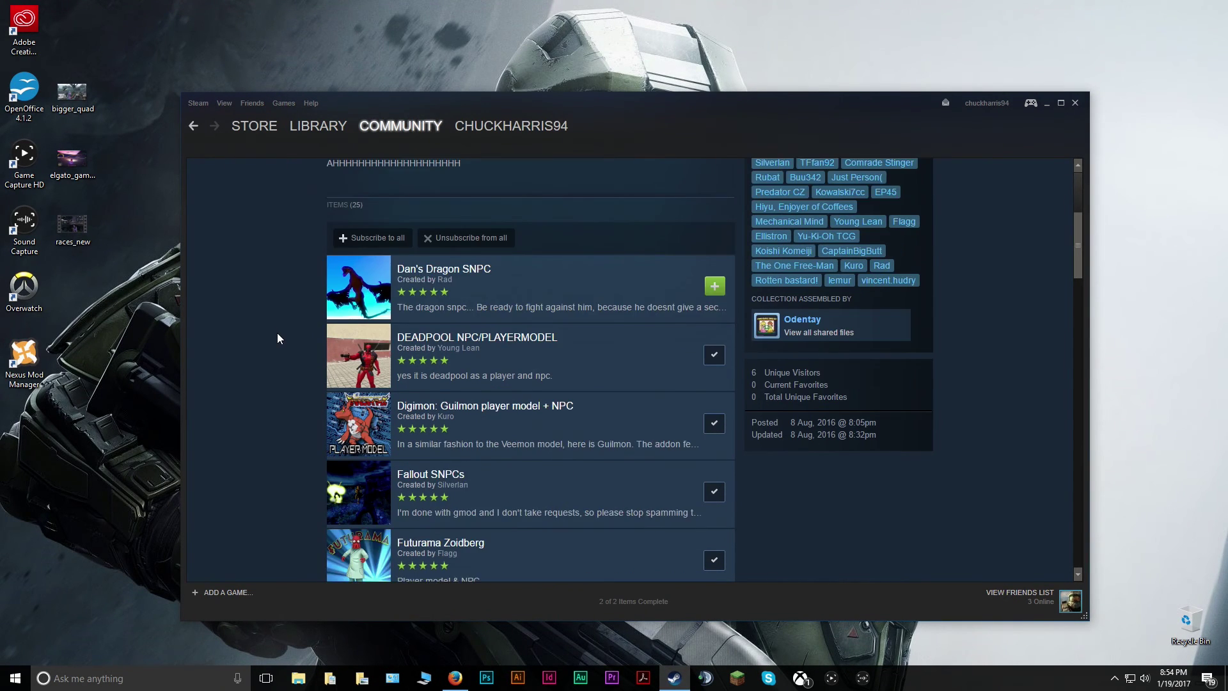
{"action": "scroll", "coordinate": [277, 333], "scroll_direction": "down", "scroll_amount": 13}
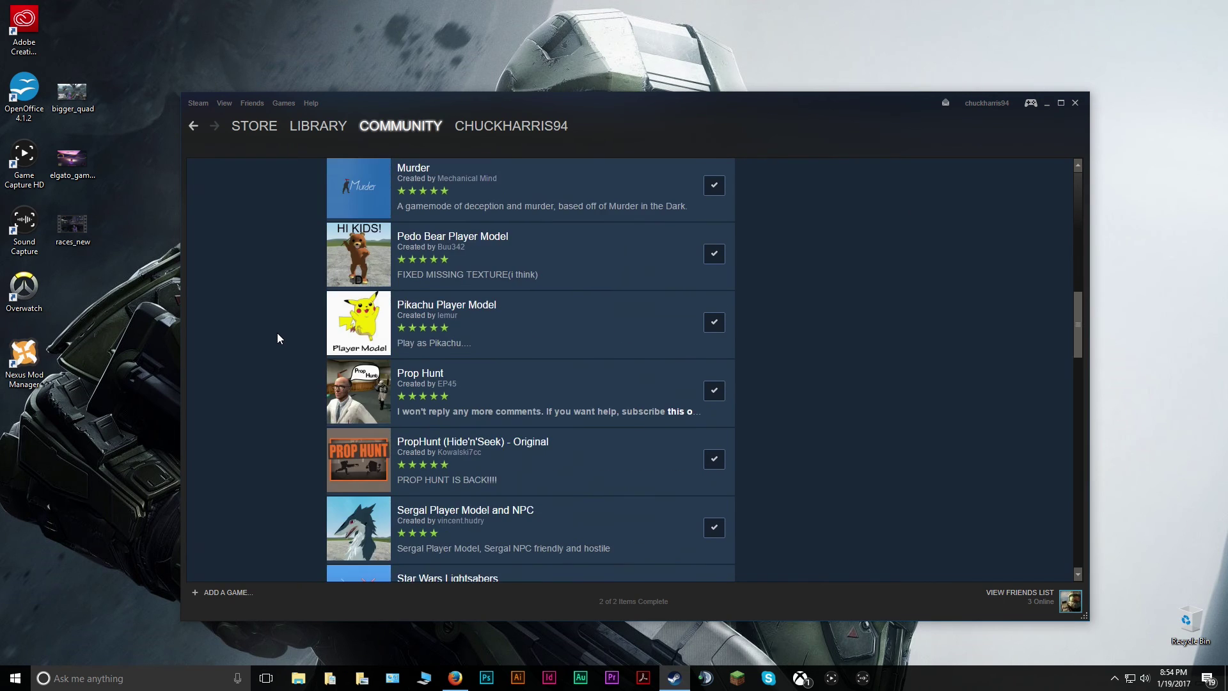
{"action": "scroll", "coordinate": [278, 338], "scroll_direction": "down", "scroll_amount": 12}
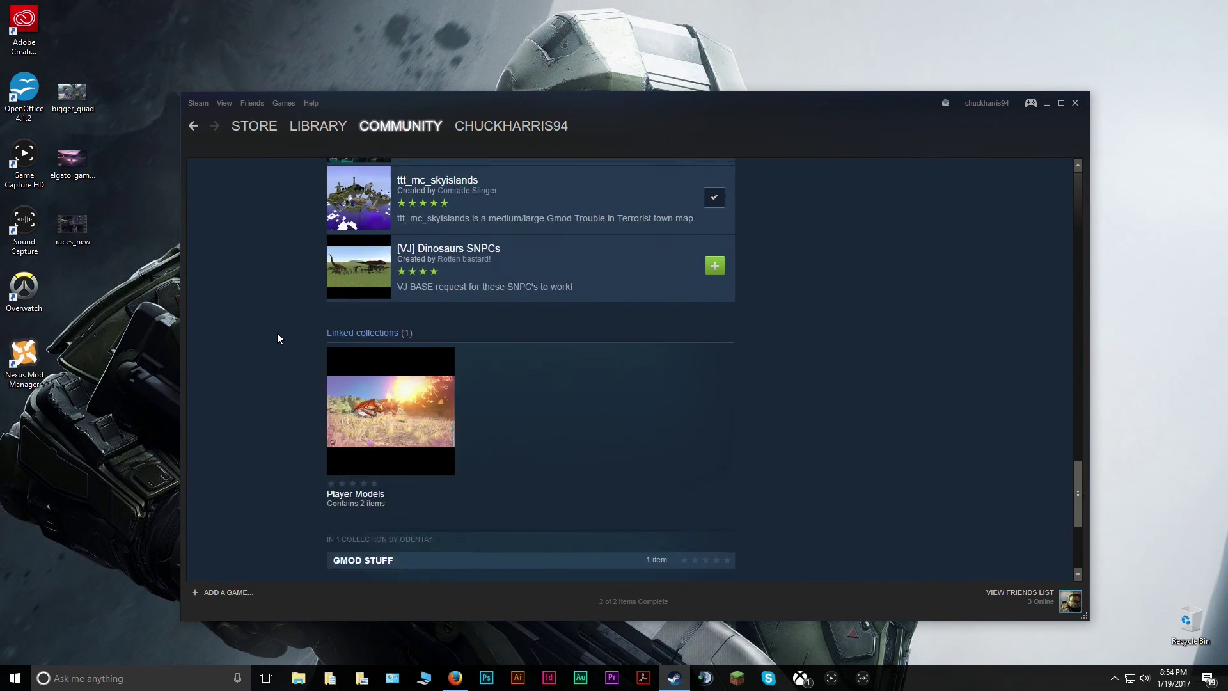
{"action": "scroll", "coordinate": [277, 338], "scroll_direction": "up", "scroll_amount": 3}
{"action": "scroll", "coordinate": [278, 338], "scroll_direction": "up", "scroll_amount": 20}
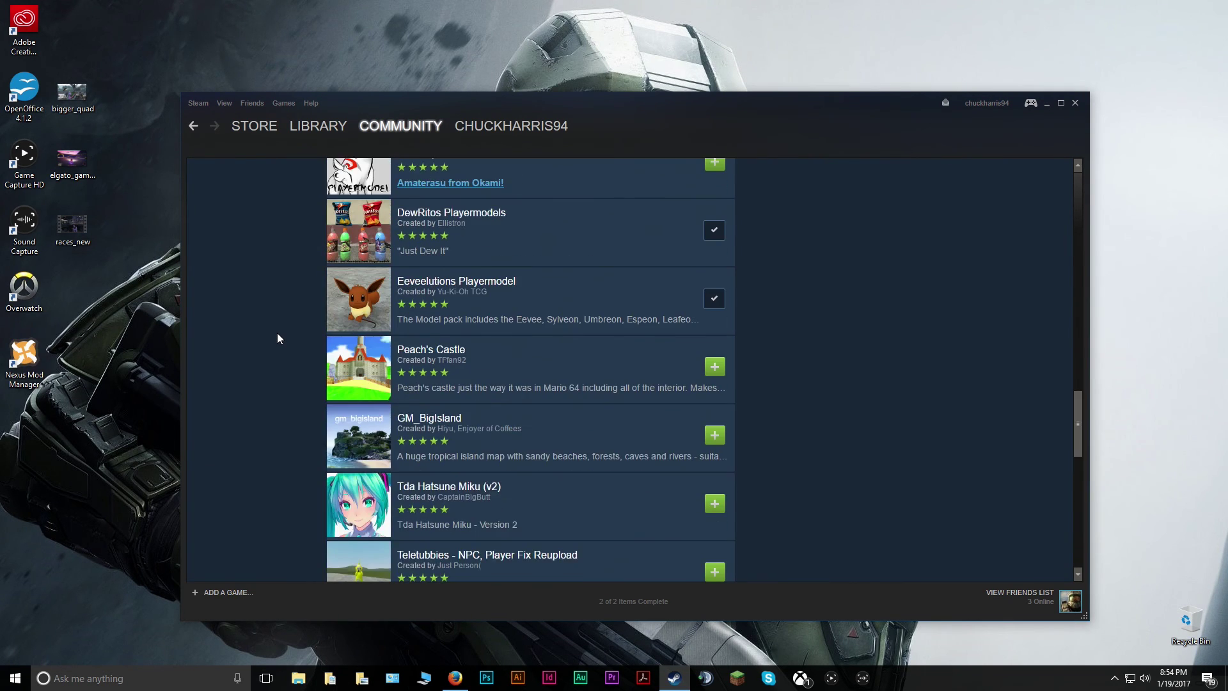
{"action": "scroll", "coordinate": [278, 335], "scroll_direction": "up", "scroll_amount": 15}
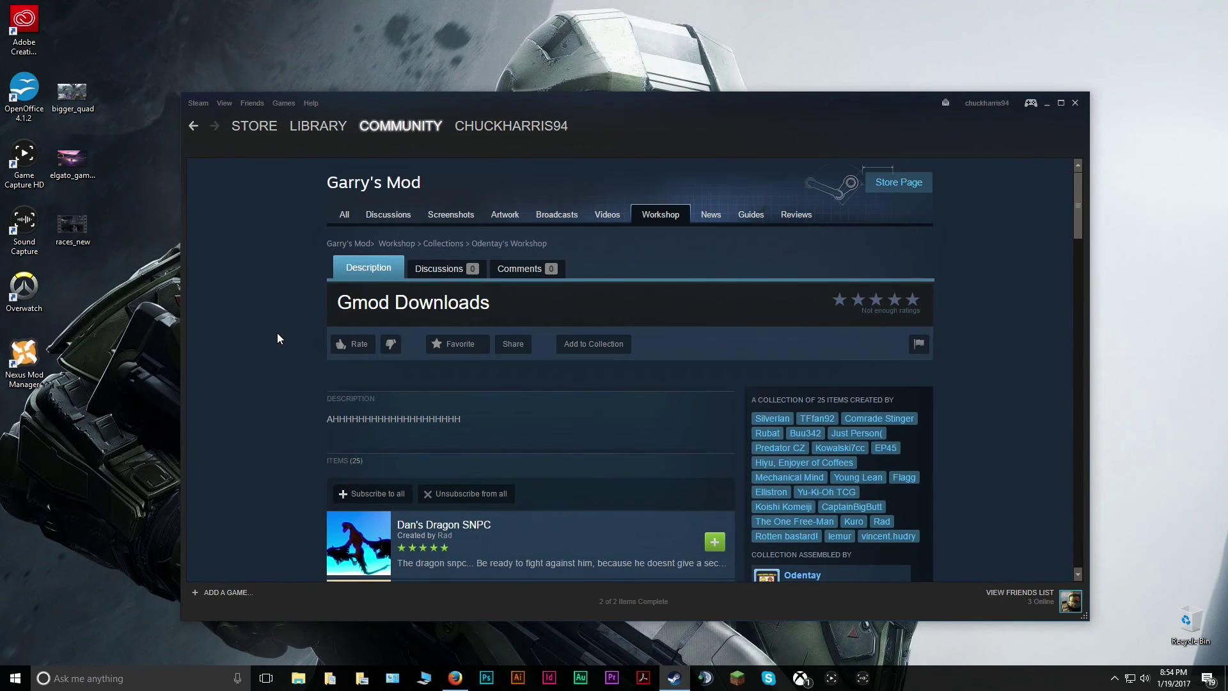
{"action": "scroll", "coordinate": [278, 338], "scroll_direction": "down", "scroll_amount": 1}
{"action": "scroll", "coordinate": [277, 338], "scroll_direction": "up", "scroll_amount": 1}
{"action": "scroll", "coordinate": [278, 339], "scroll_direction": "down", "scroll_amount": 2}
{"action": "scroll", "coordinate": [278, 338], "scroll_direction": "up", "scroll_amount": 2}
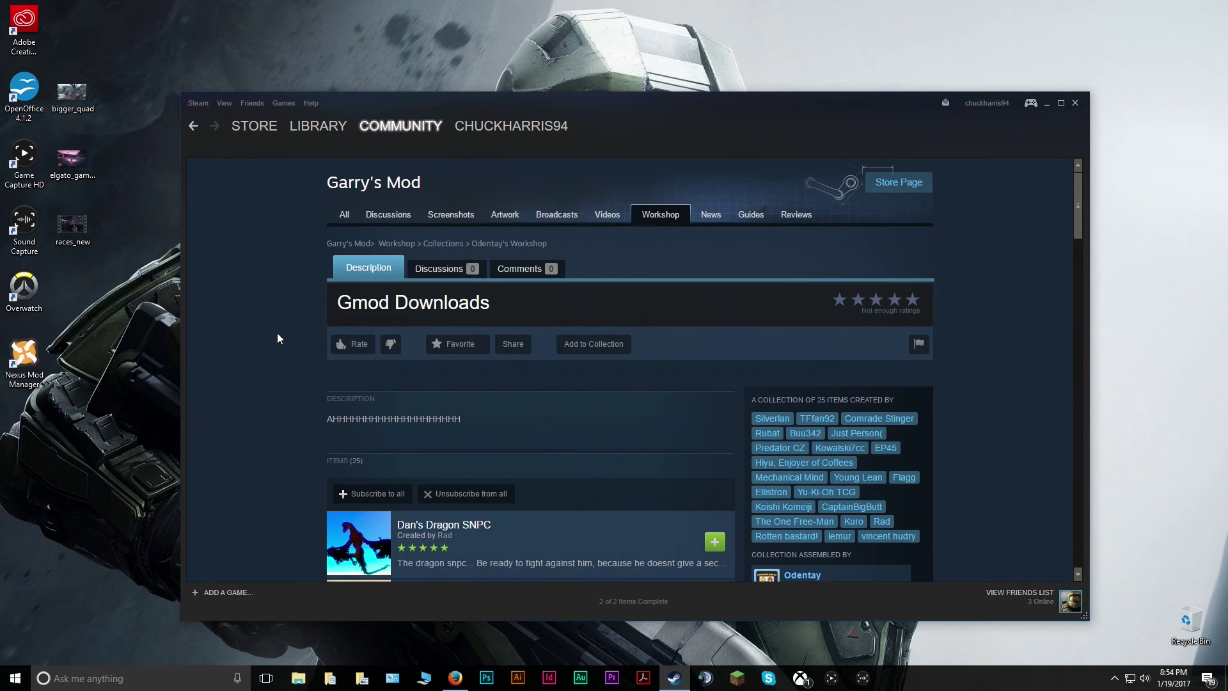